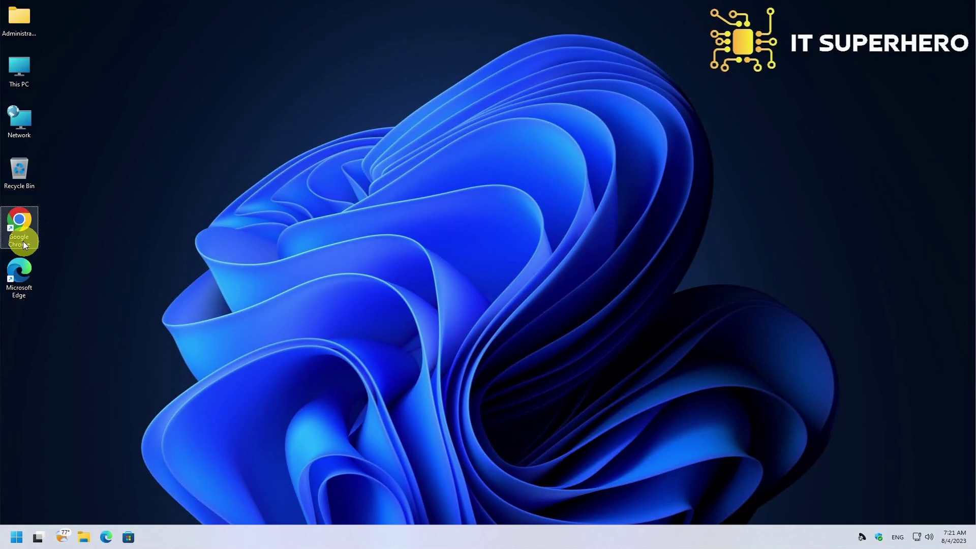
- Launch Chrome, load ubackup.com and scroll through the homepage's backup product lineup
double_click(27, 230)
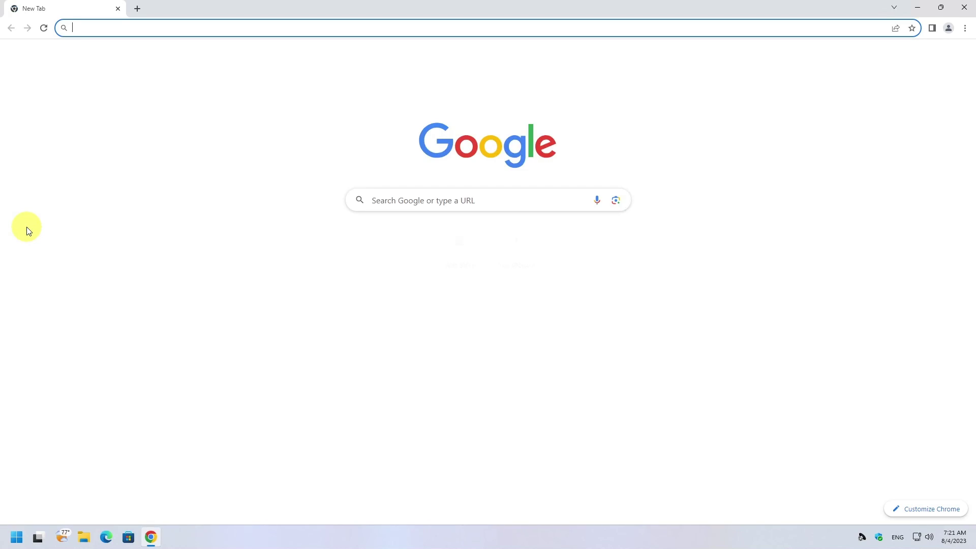
type("ubackup")
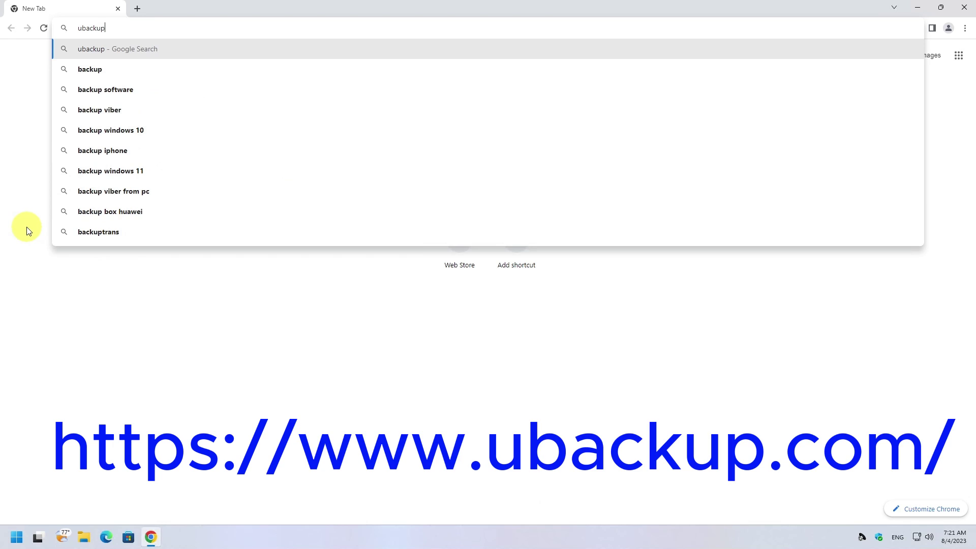
key("ctrl+Return")
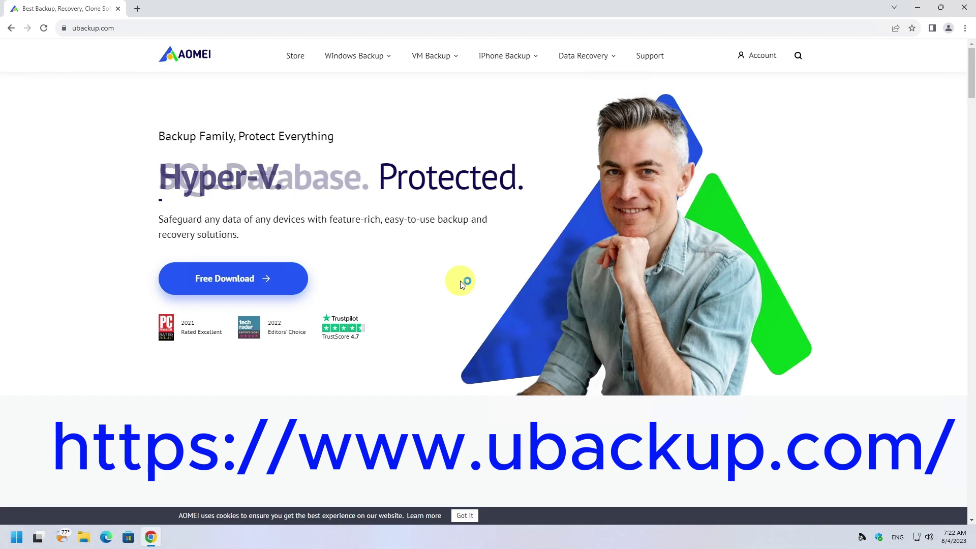
scroll(462, 284, "down", 3)
scroll(462, 285, "down", 6)
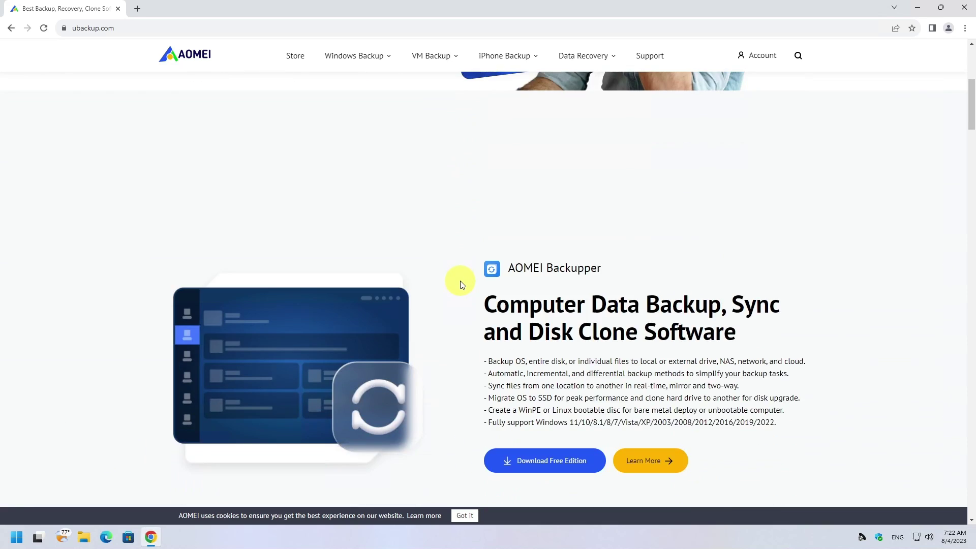
scroll(462, 284, "down", 9)
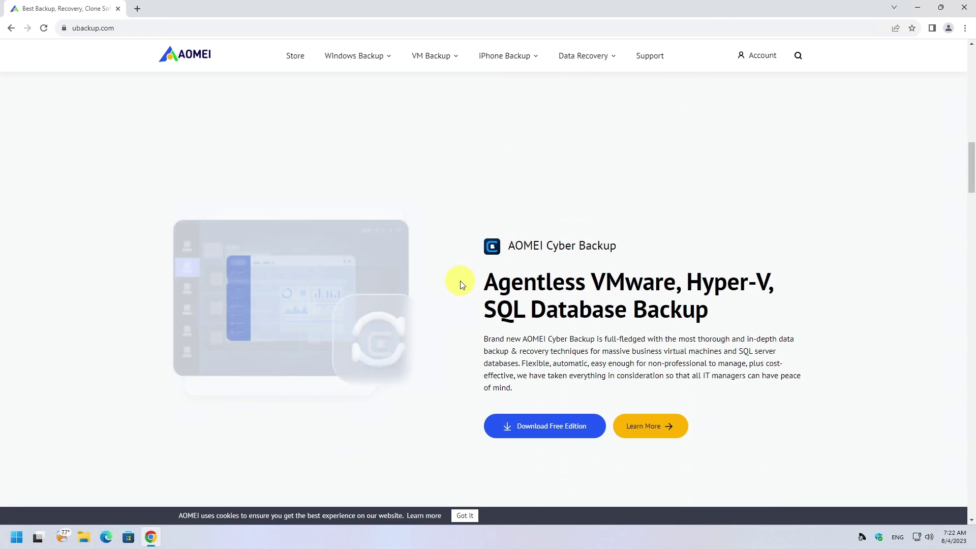
scroll(462, 285, "down", 6)
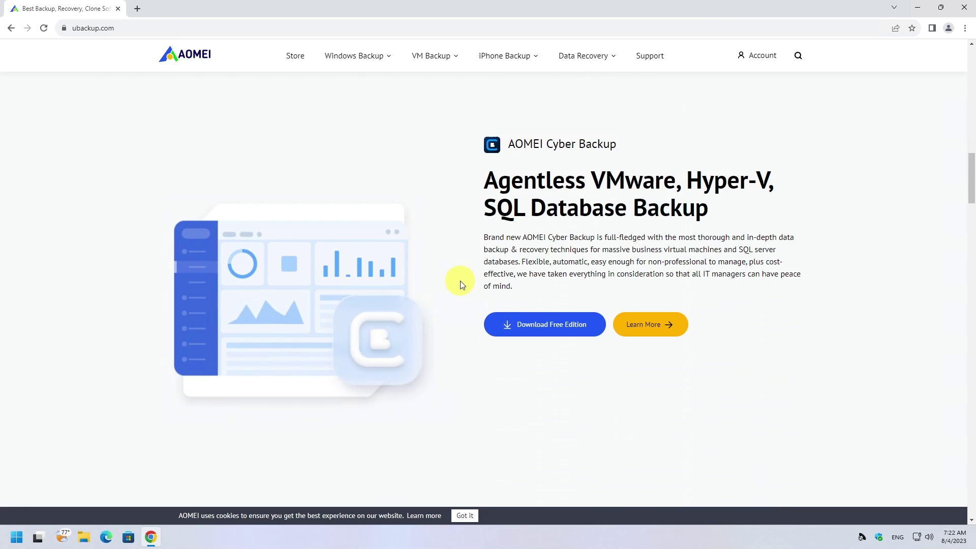
scroll(462, 285, "down", 6)
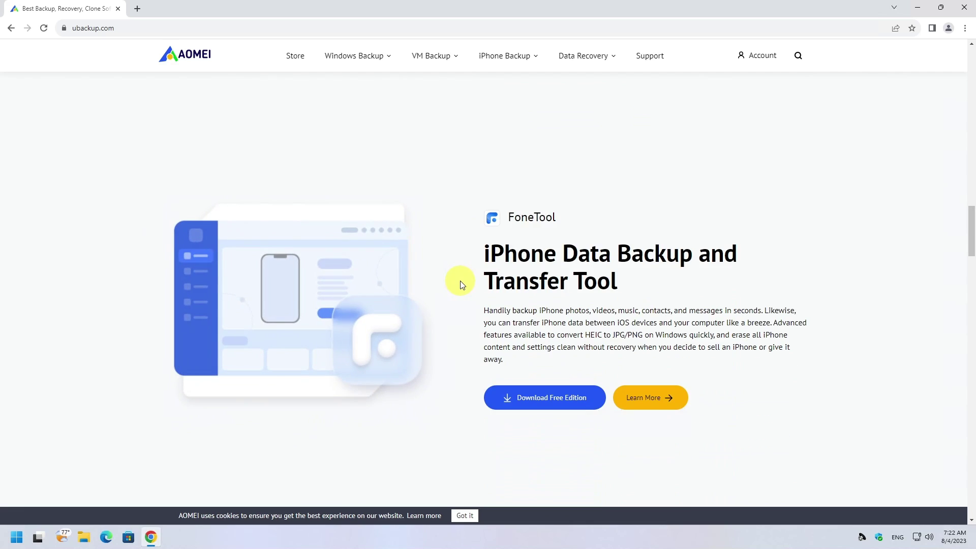
scroll(459, 281, "down", 9)
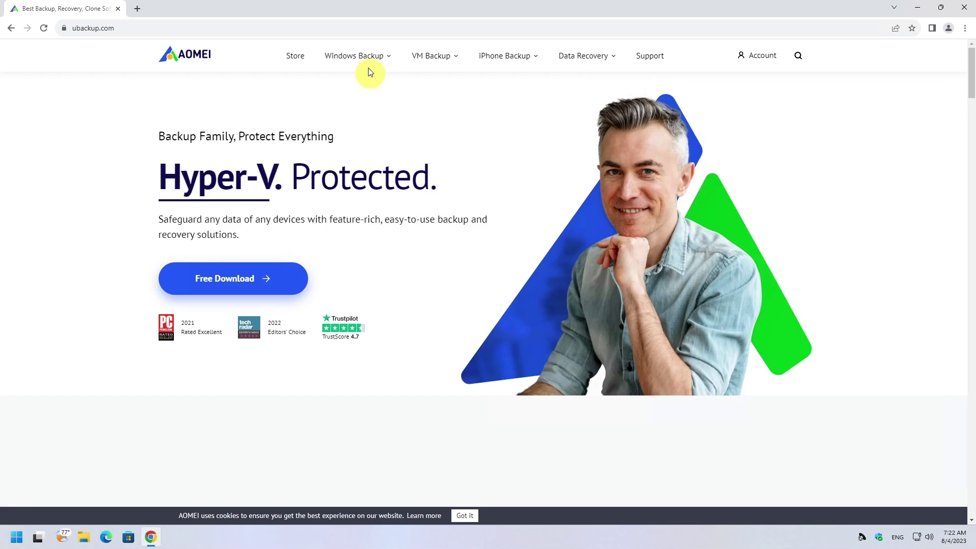
- Download the free AOMEI Backupper Standard installer and show it in the Downloads folder
mouse_move(359, 60)
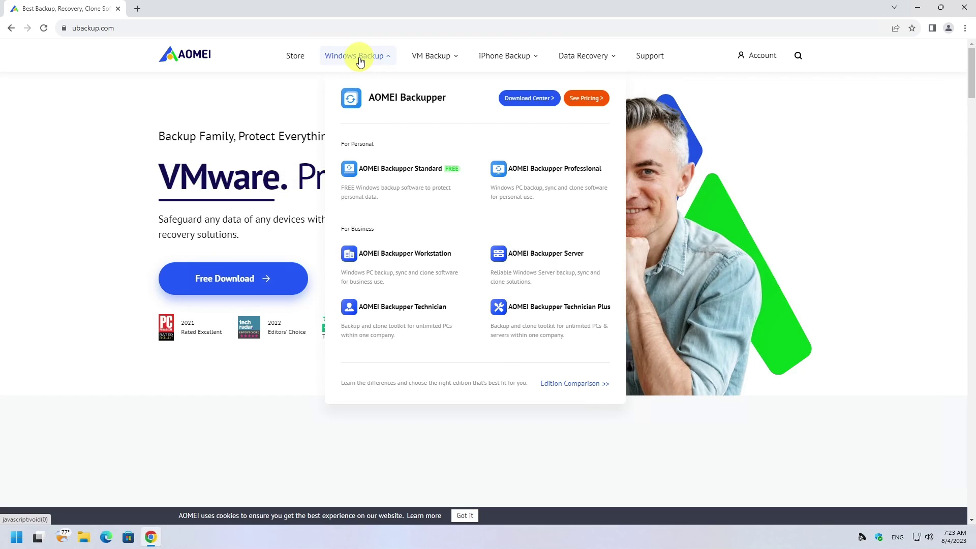
mouse_move(421, 54)
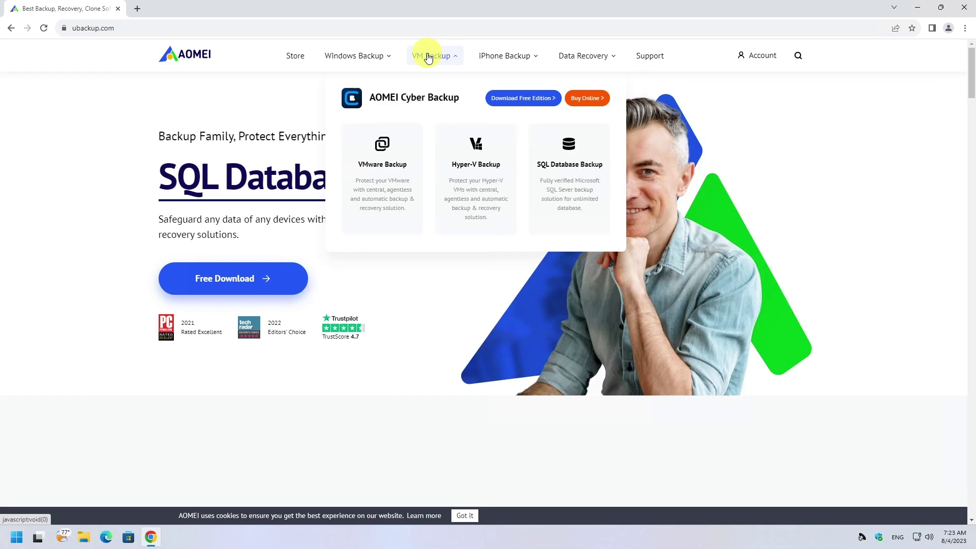
mouse_move(493, 58)
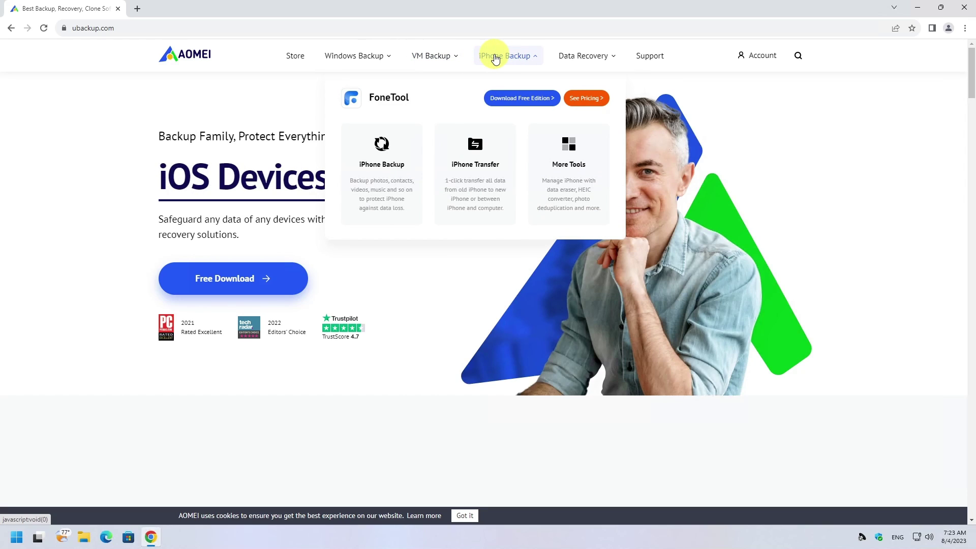
mouse_move(586, 60)
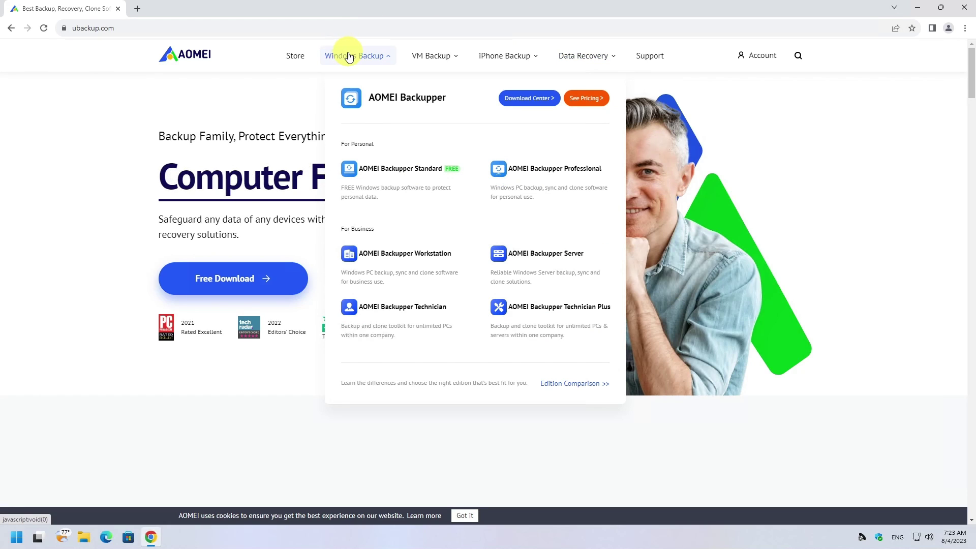
left_click(398, 170)
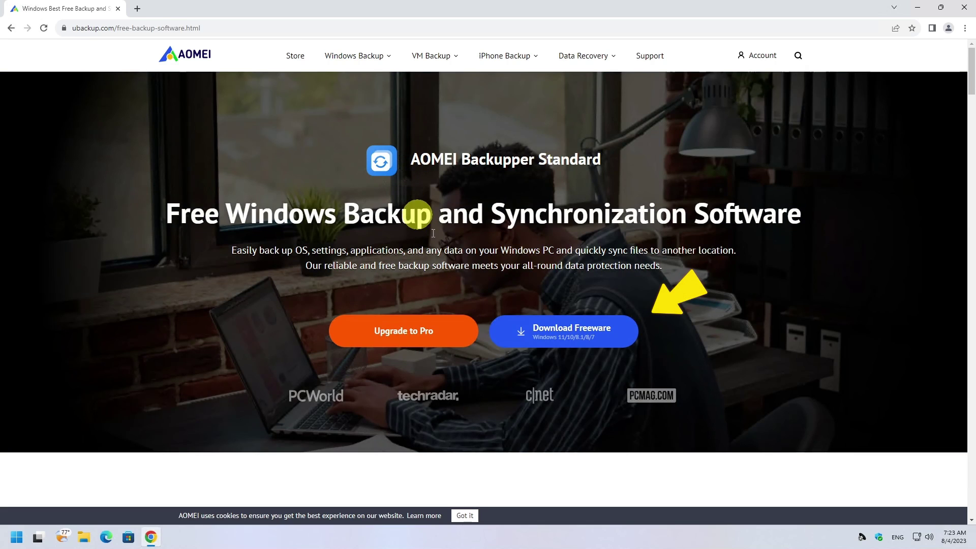
left_click(555, 336)
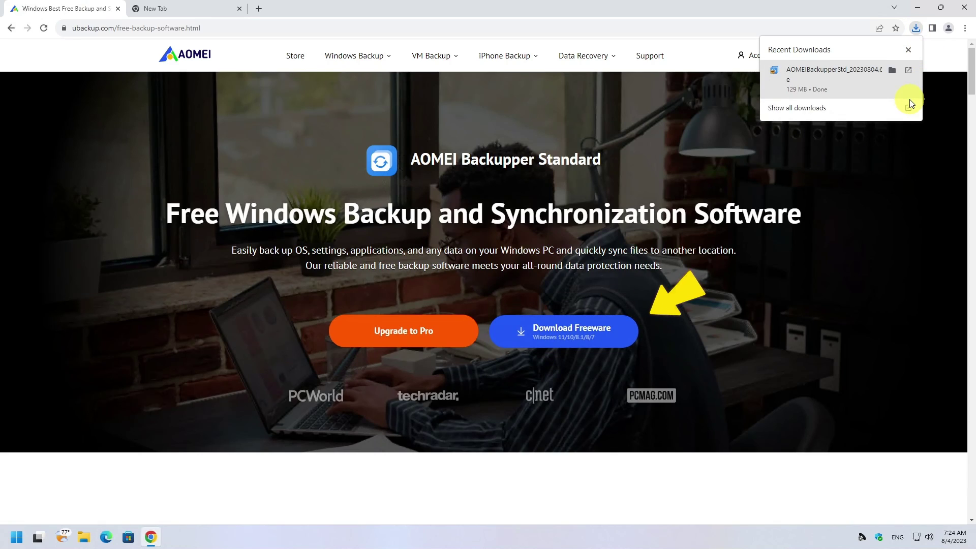
left_click(892, 70)
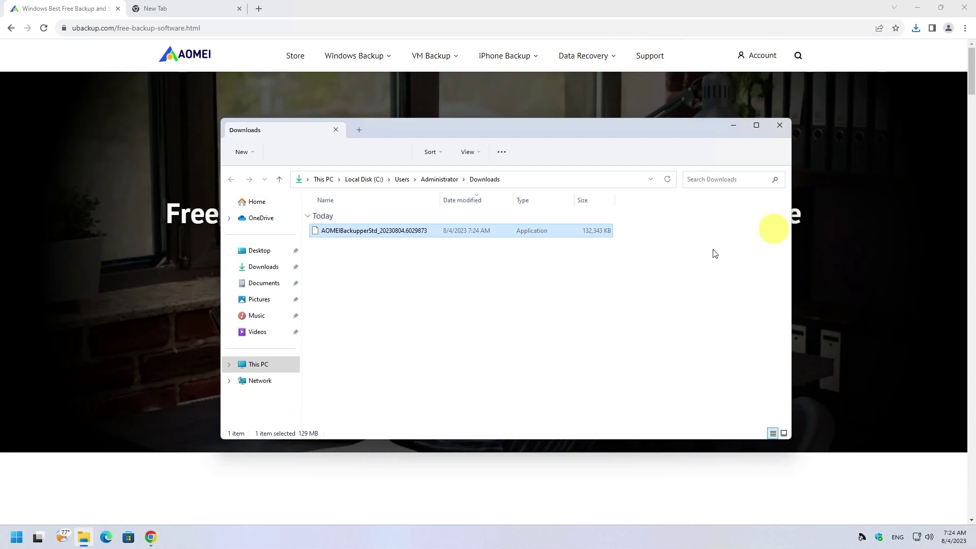
- Run the installer, skip the Pro offer, install AOMEI Backupper Standard and launch it
double_click(434, 240)
left_click(495, 290)
left_click(538, 368)
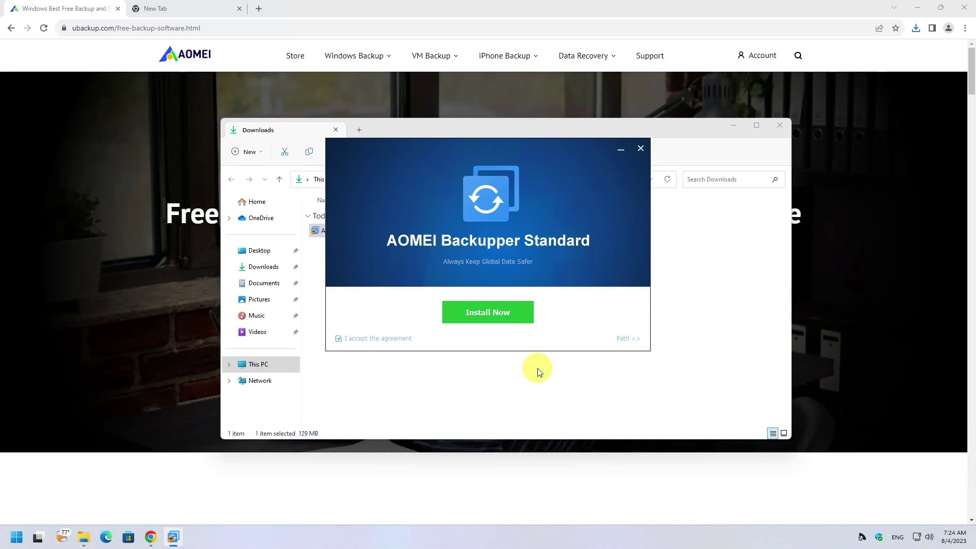
left_click(495, 314)
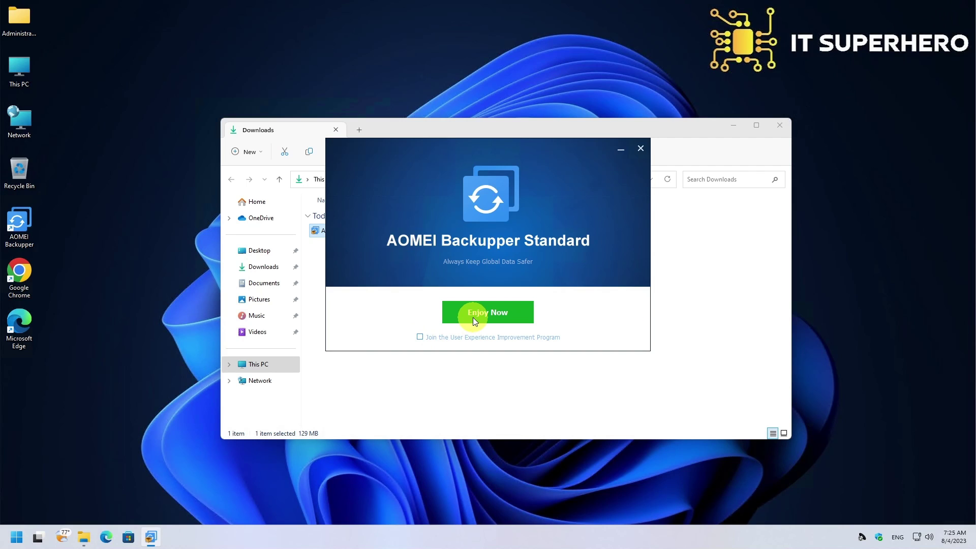
left_click(472, 317)
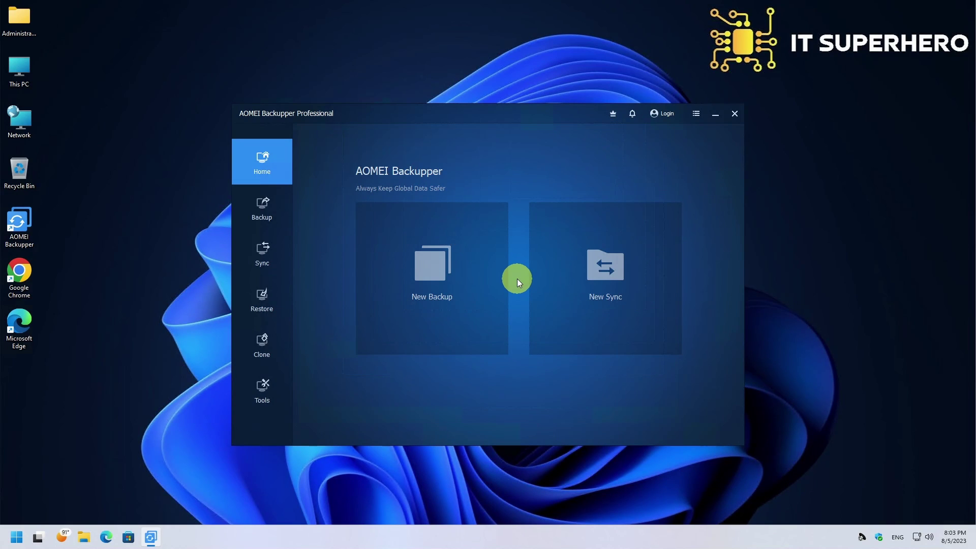
- Create a System Backup to the share \\192.168.1.27\Aomei, logging in, and start it
left_click(452, 270)
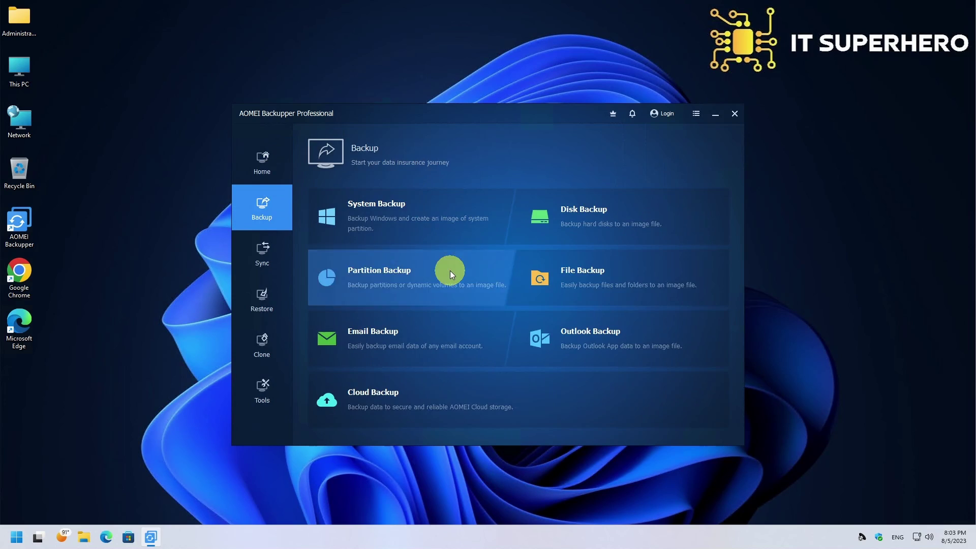
left_click(413, 223)
left_click(675, 333)
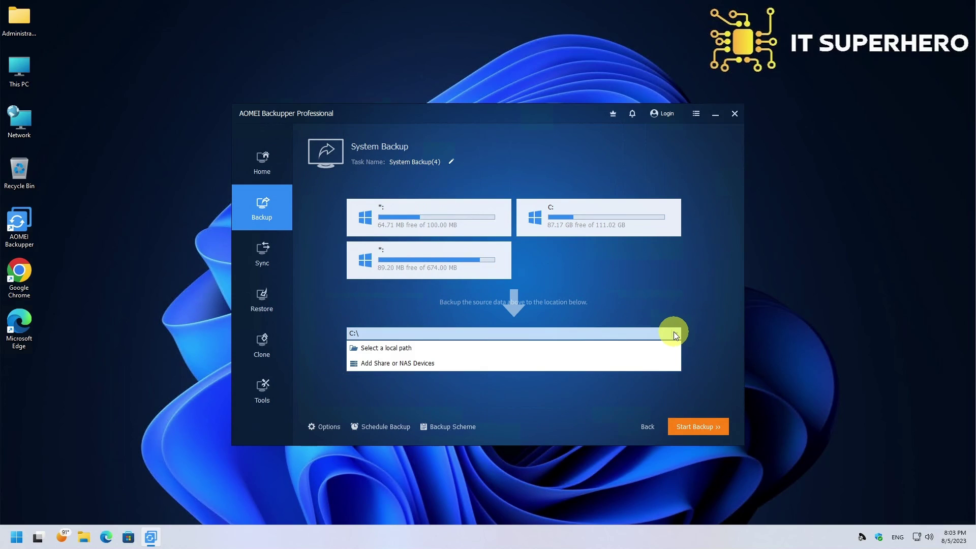
left_click(663, 362)
type("\\")
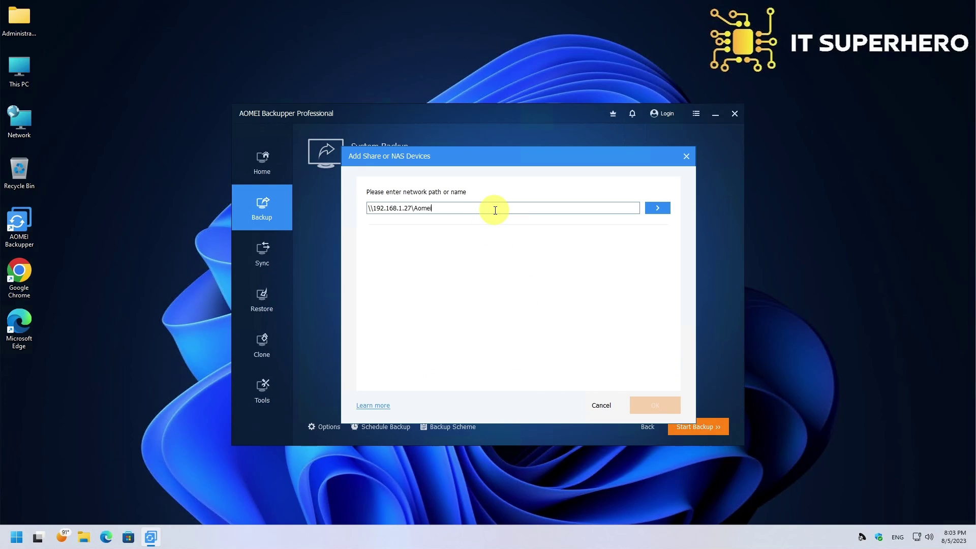
type("\\192.168.1.27\\Aomei")
left_click(657, 208)
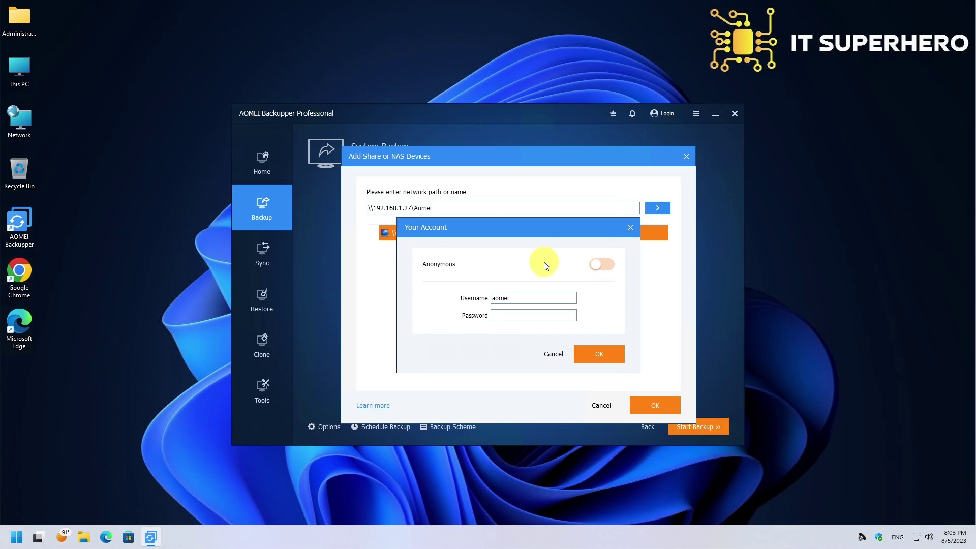
type("******")
left_click(600, 353)
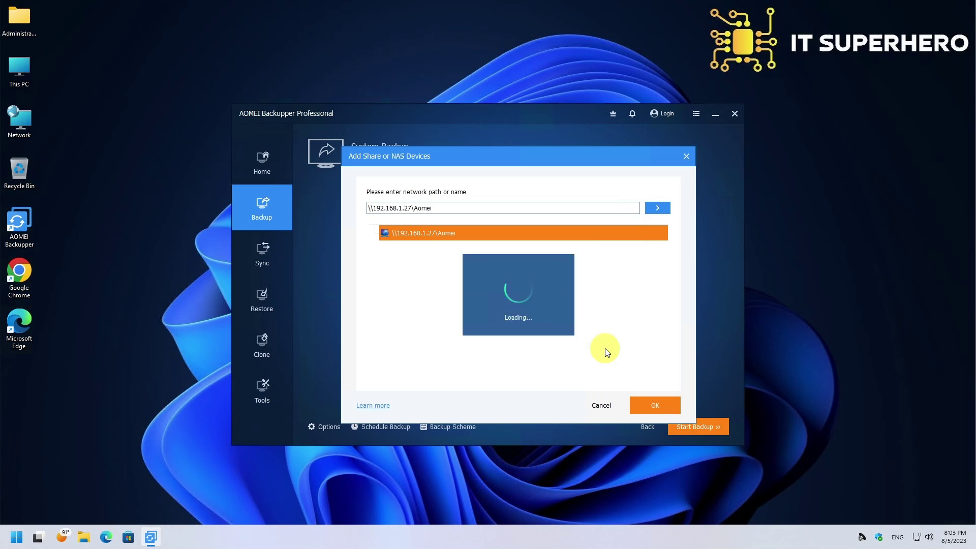
left_click(656, 405)
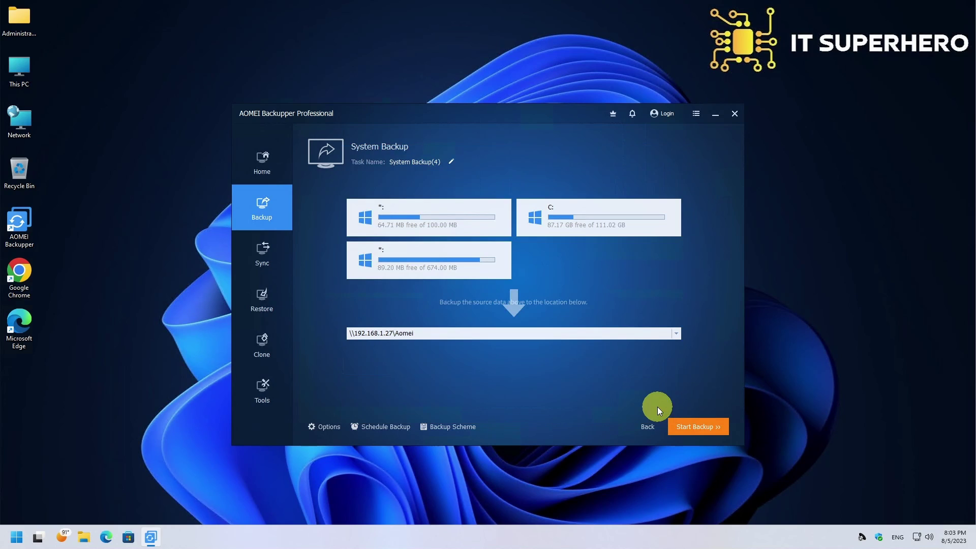
left_click(706, 425)
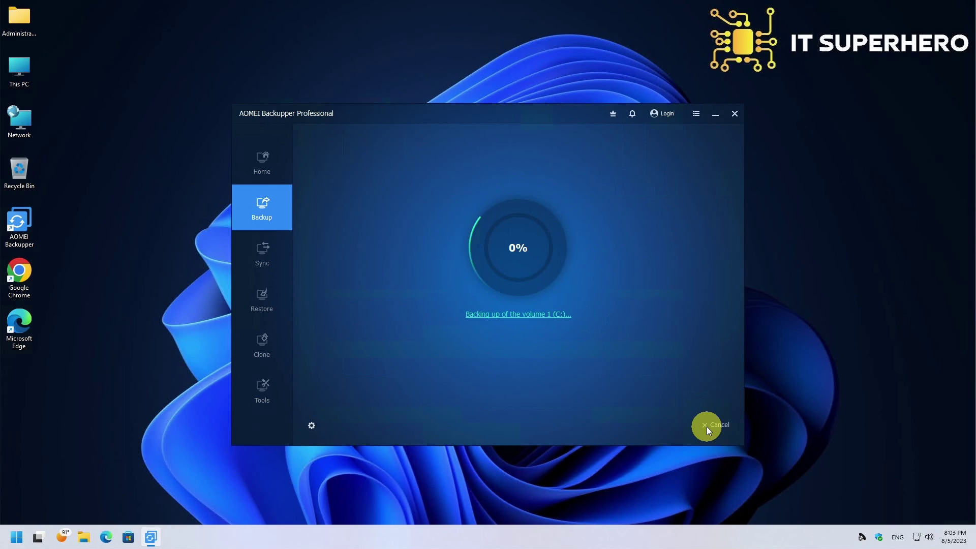
- Show the detailed progress of the running system backup until it completes
left_click(532, 317)
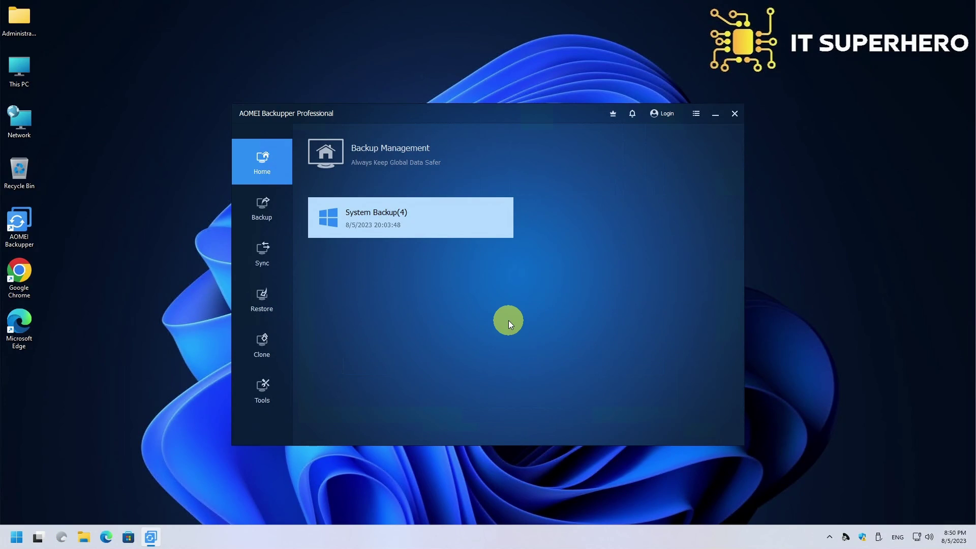
- Run a Disk Backup of Disk1 to \\192.168.1.27\Aomei and view its detailed log
left_click(273, 219)
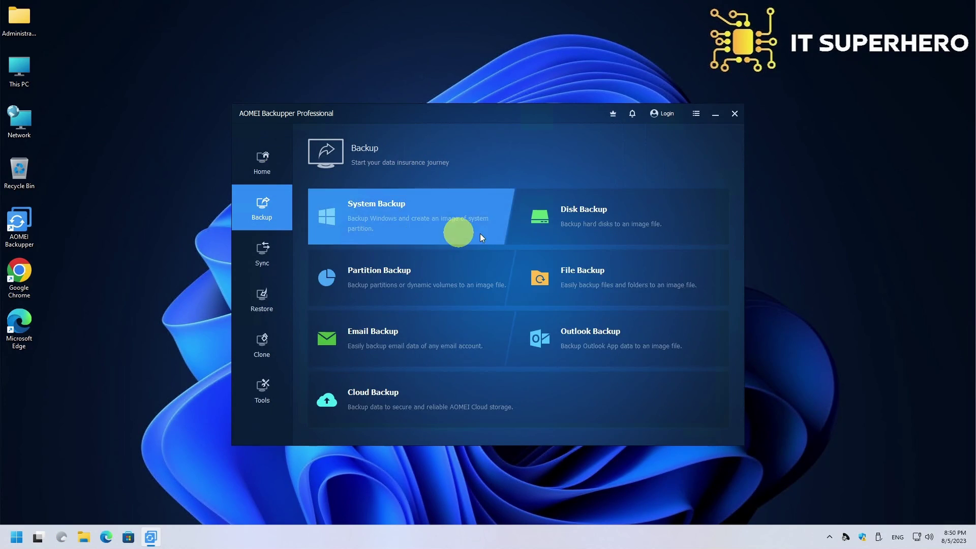
left_click(549, 234)
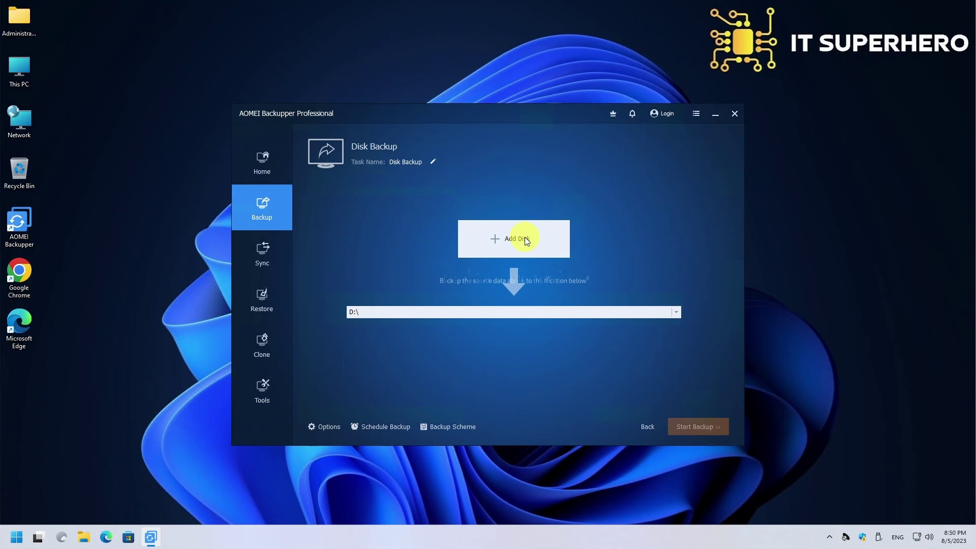
left_click(525, 239)
left_click(463, 272)
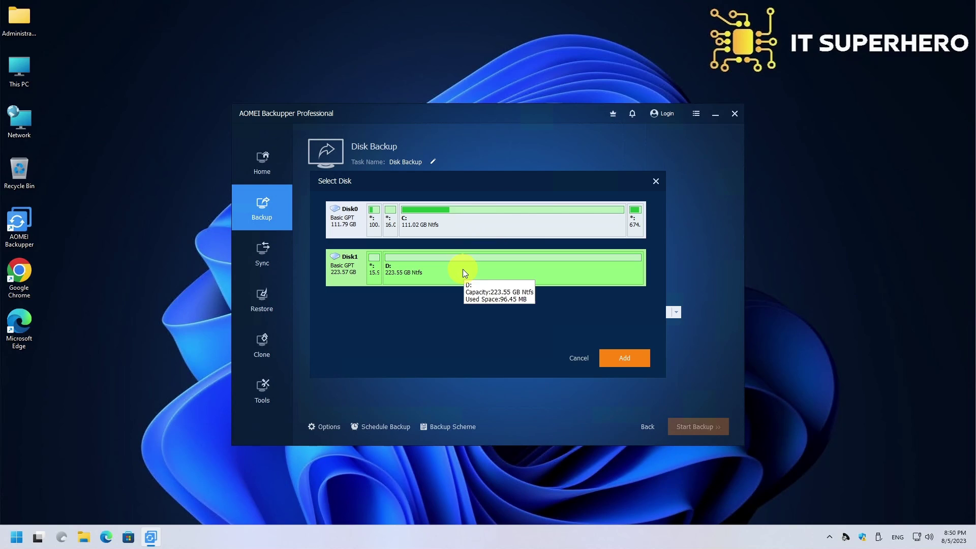
left_click(626, 357)
left_click(675, 322)
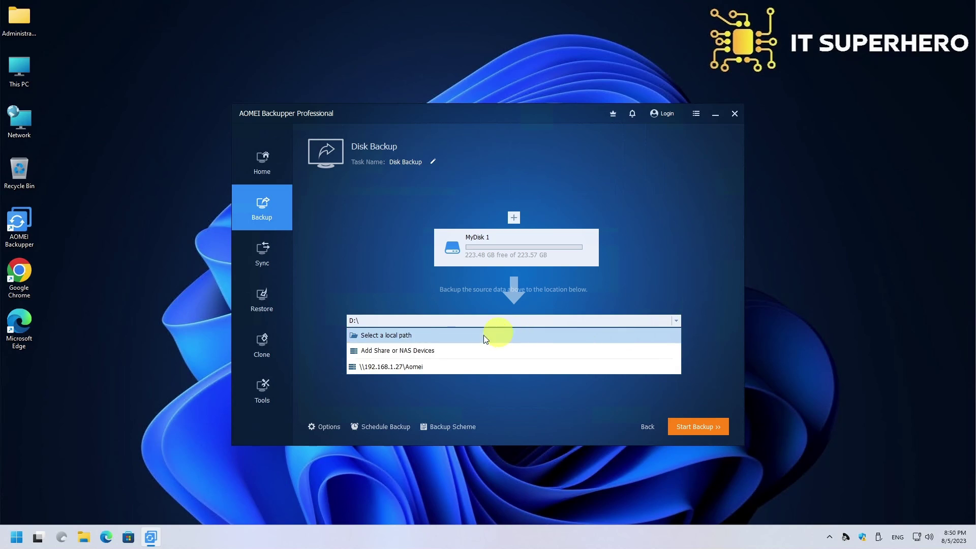
left_click(421, 366)
left_click(684, 428)
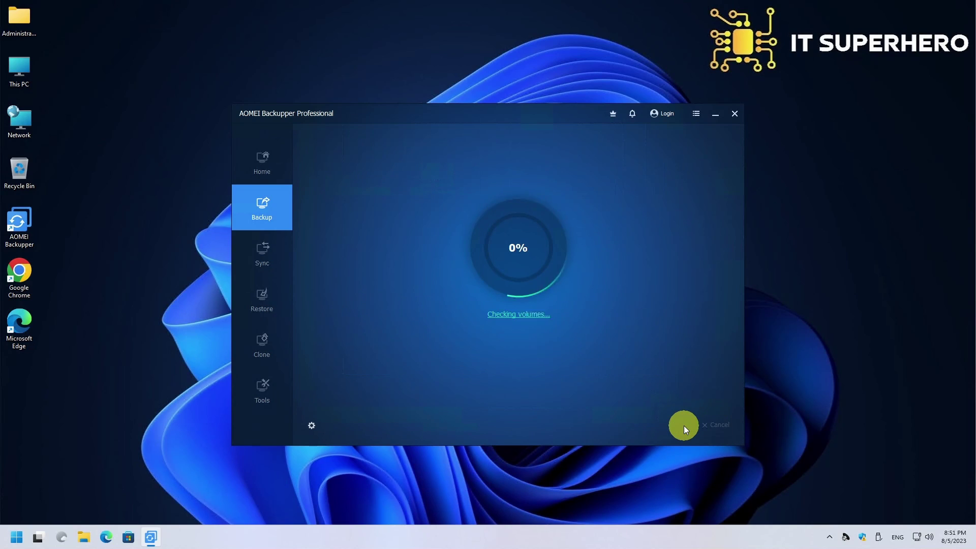
left_click(522, 316)
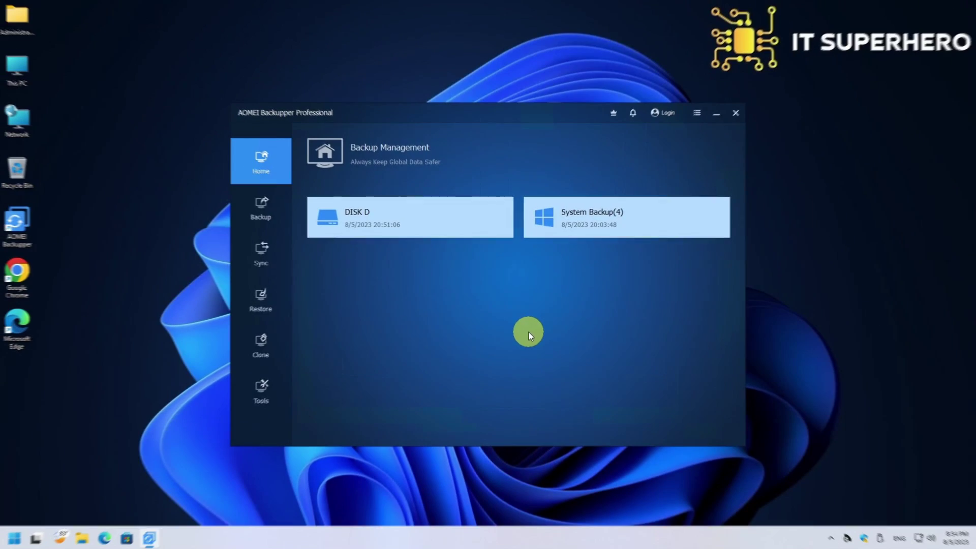
- Start a Partition Backup with partitions E:, G: and D: as sources
left_click(285, 222)
left_click(415, 264)
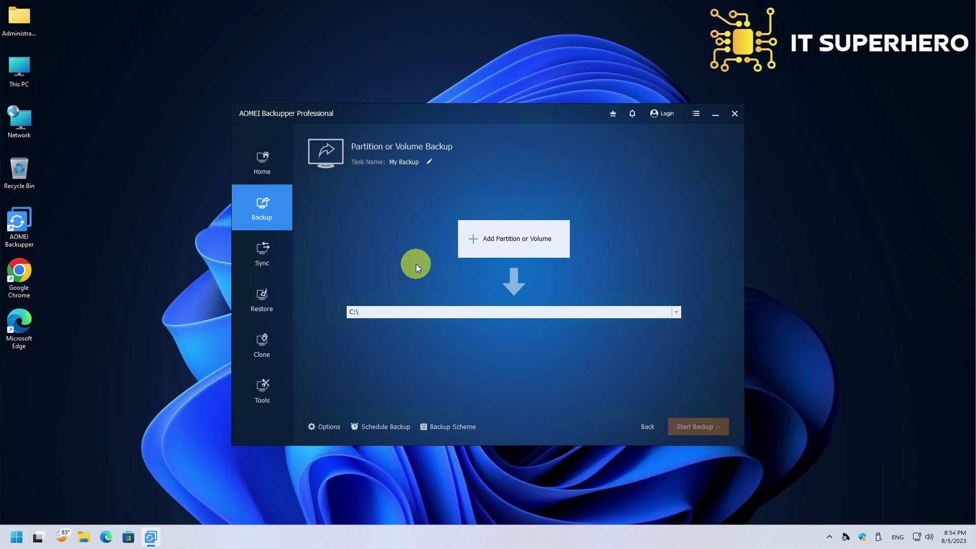
left_click(514, 243)
left_click(493, 269)
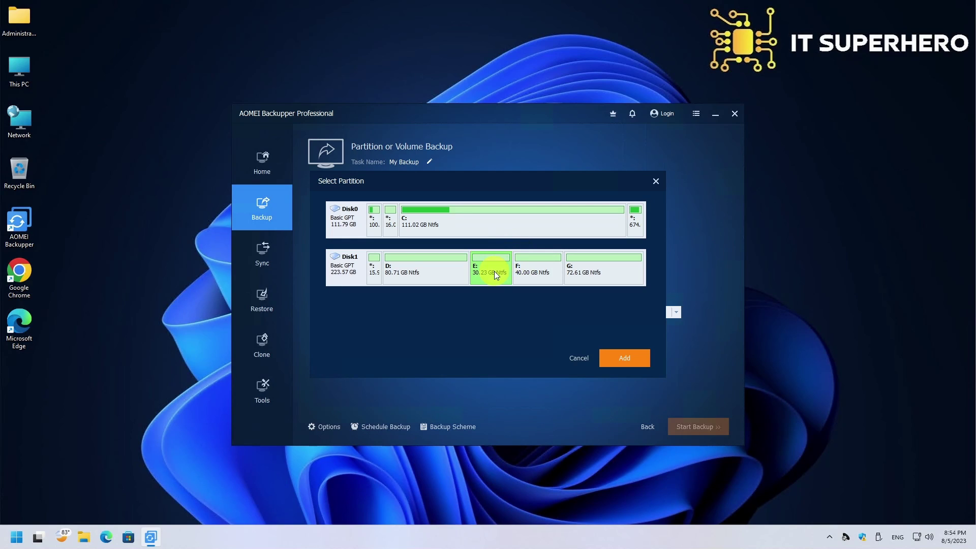
left_click(631, 356)
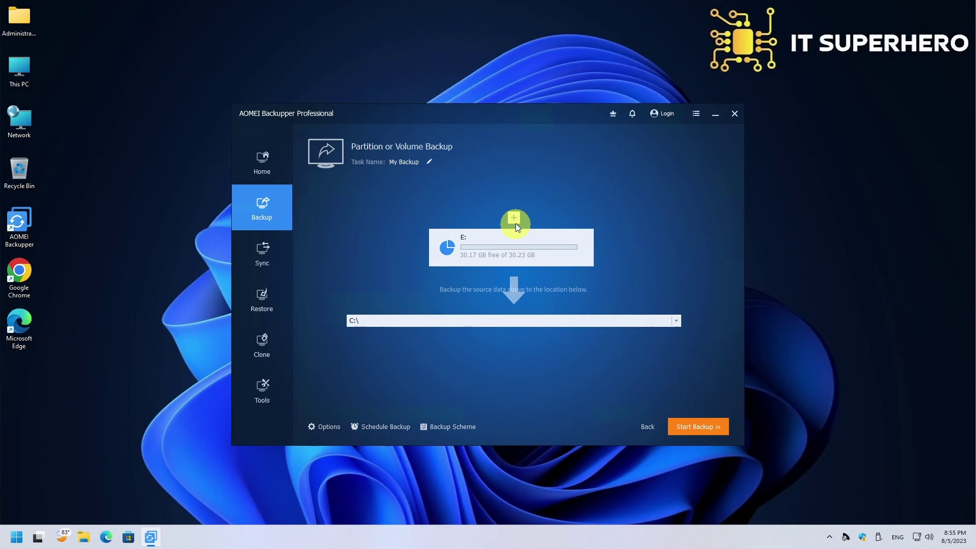
left_click(514, 219)
left_click(592, 270)
left_click(628, 356)
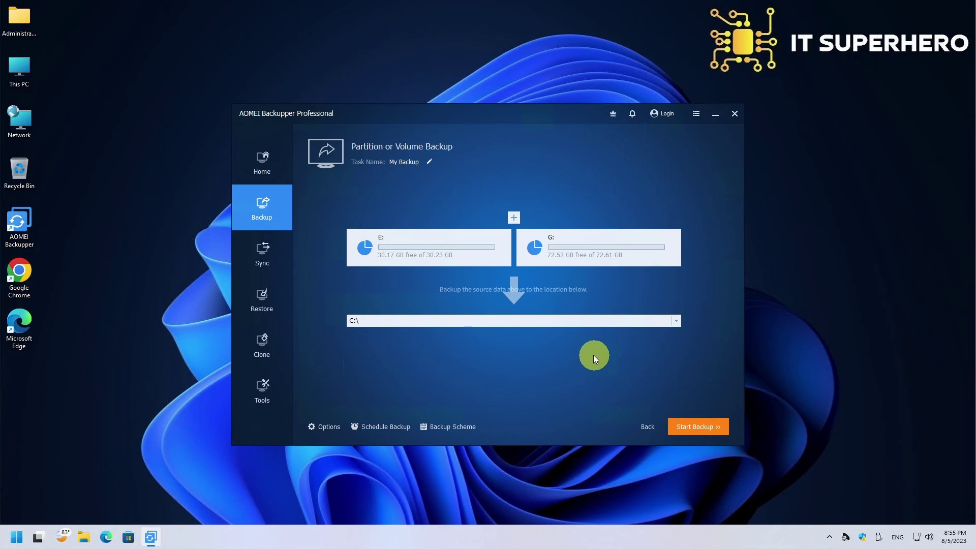
left_click(514, 217)
left_click(444, 269)
left_click(628, 356)
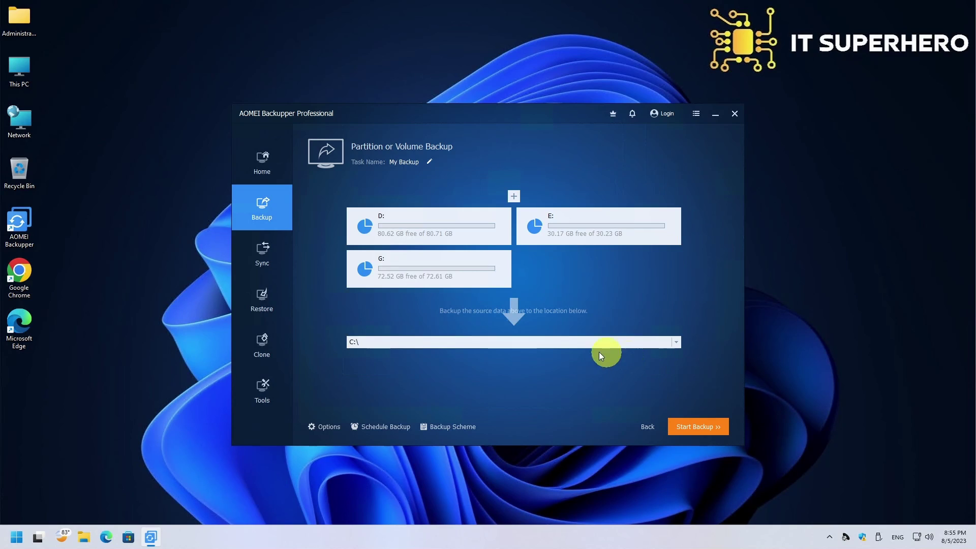
- Set the destination to \\192.168.1.27\Aomei and start backing up the three partitions
left_click(676, 342)
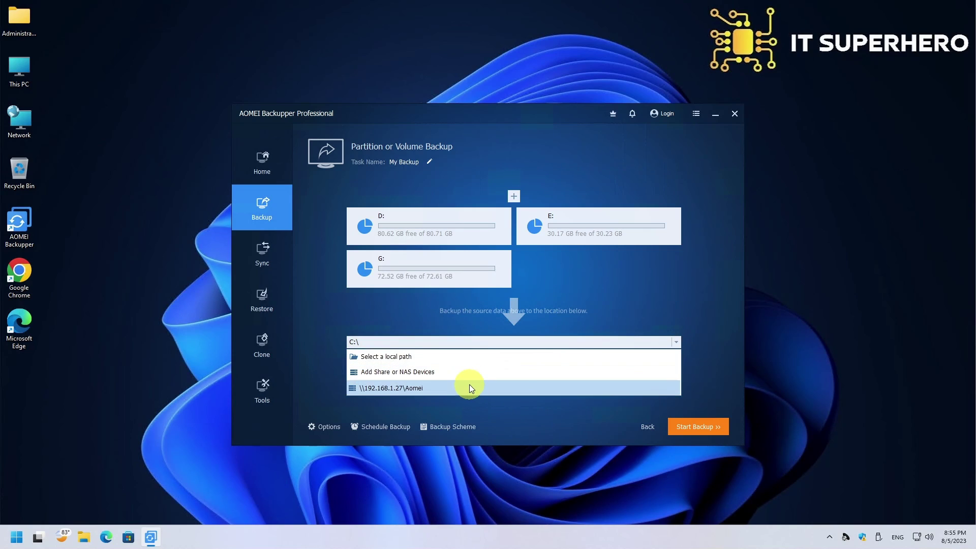
left_click(468, 385)
left_click(693, 424)
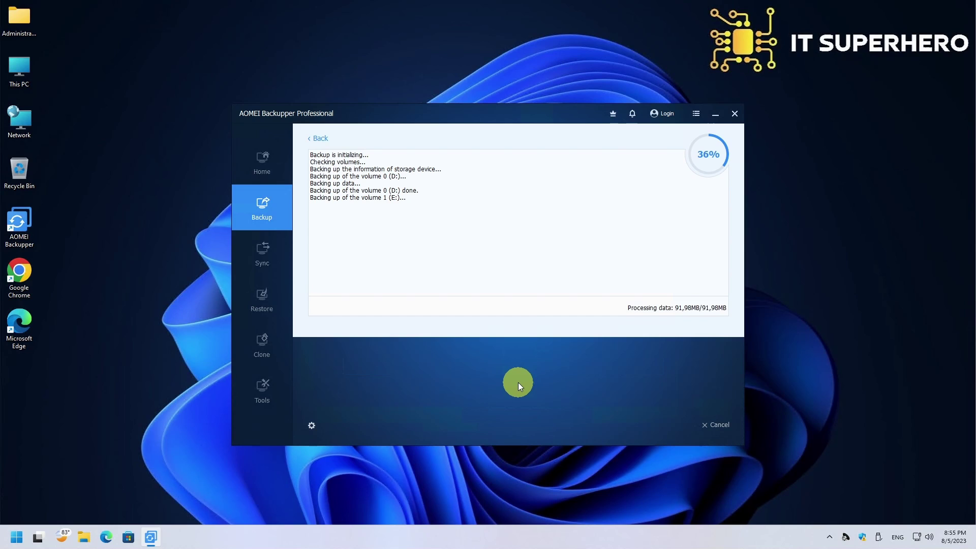
- Close the finished partition backup and pick C:\AOMEI TEST FILES as a File Backup source
left_click(521, 356)
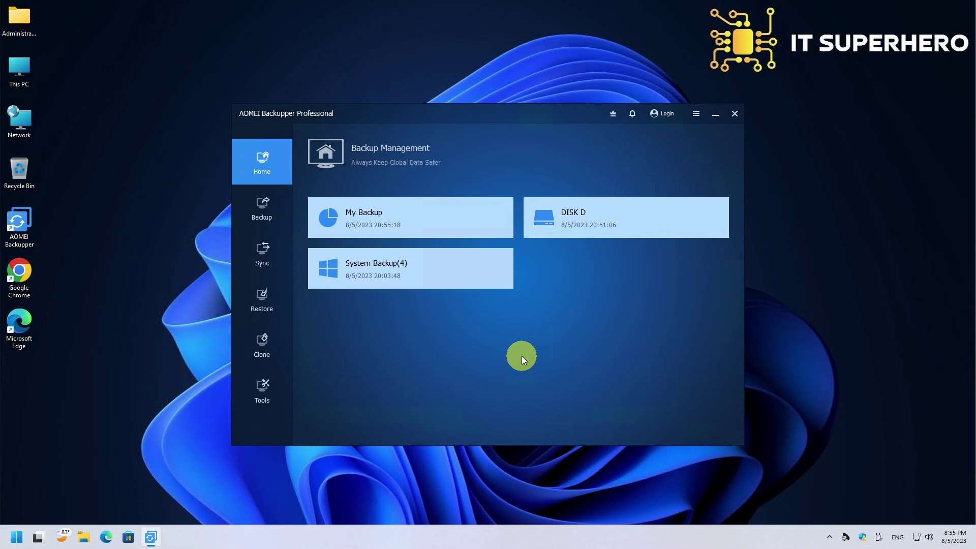
left_click(249, 215)
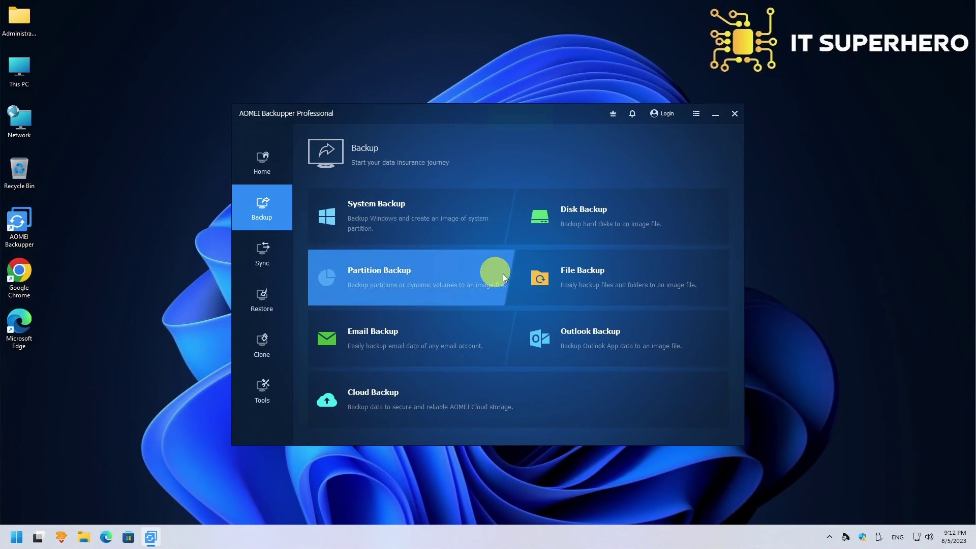
left_click(568, 279)
left_click(488, 242)
left_click(372, 254)
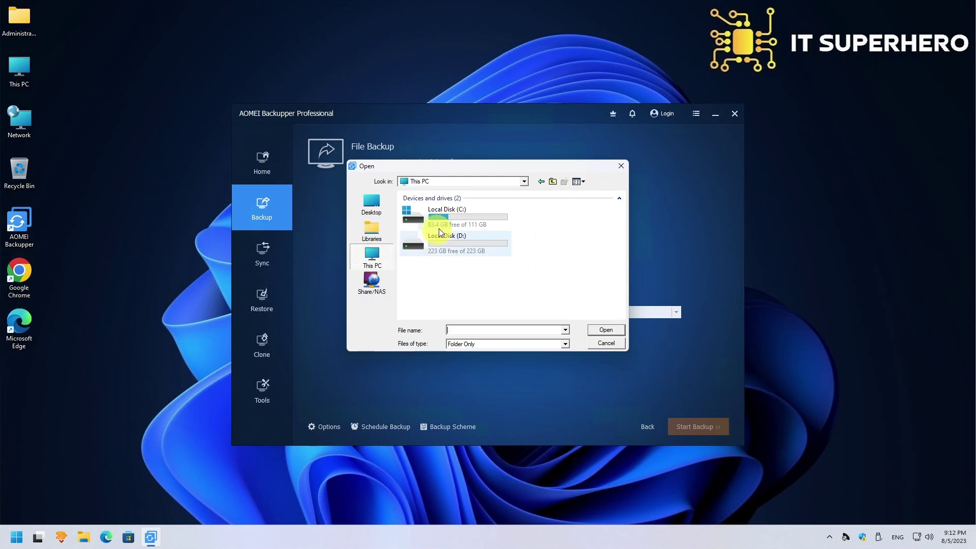
double_click(441, 218)
left_click(437, 218)
left_click(607, 329)
- Save the file backup to the \\192.168.1.27\Aomei share and start it
left_click(676, 310)
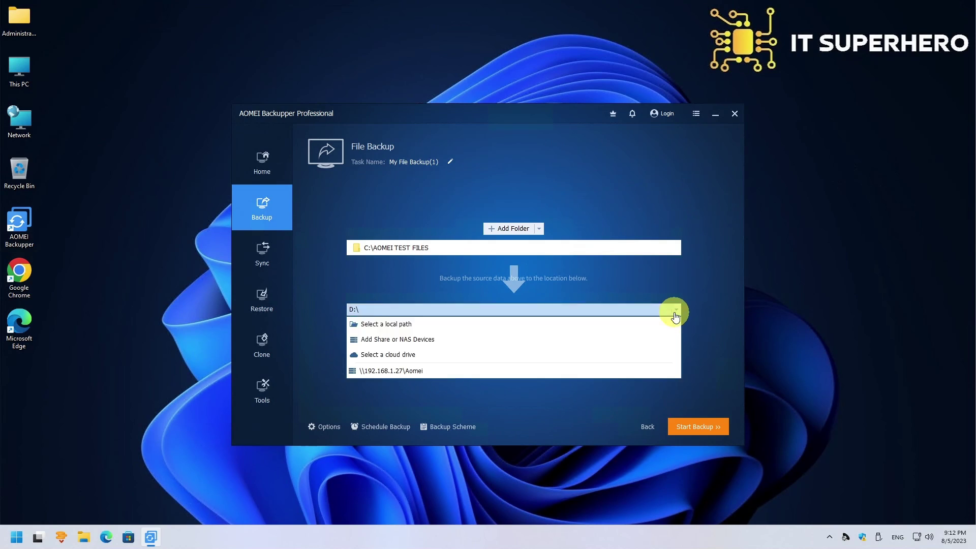
left_click(413, 370)
left_click(696, 426)
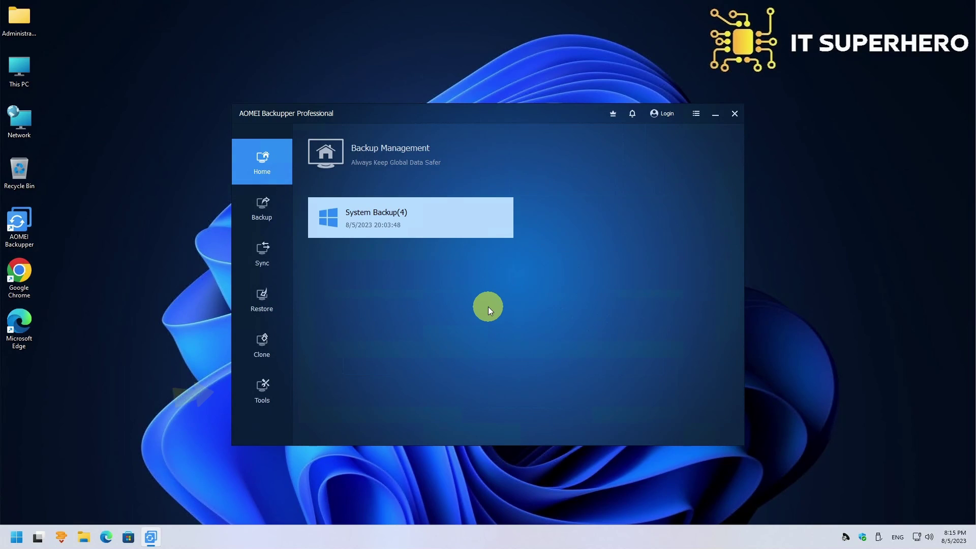
- Write Windows PE bootable media to the USB boot device, accepting the format
left_click(277, 384)
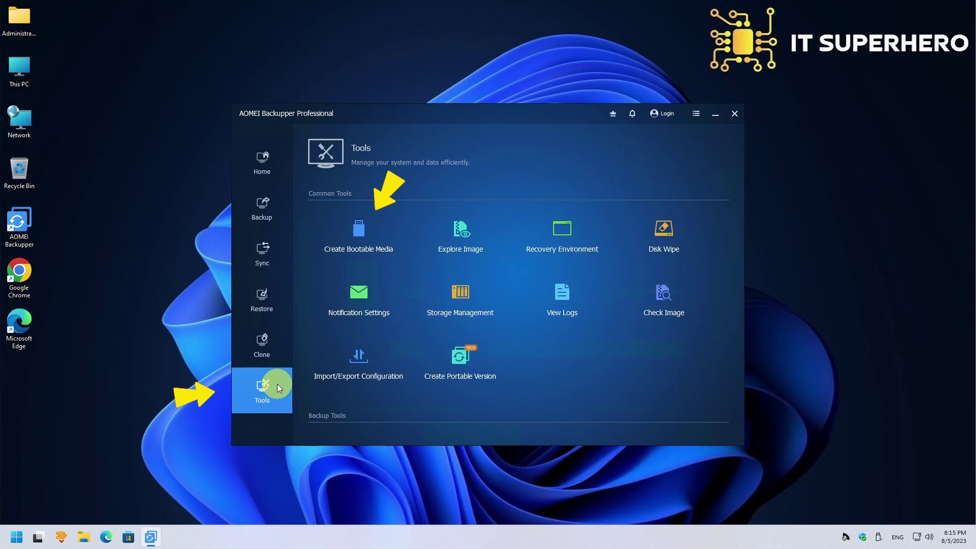
left_click(364, 239)
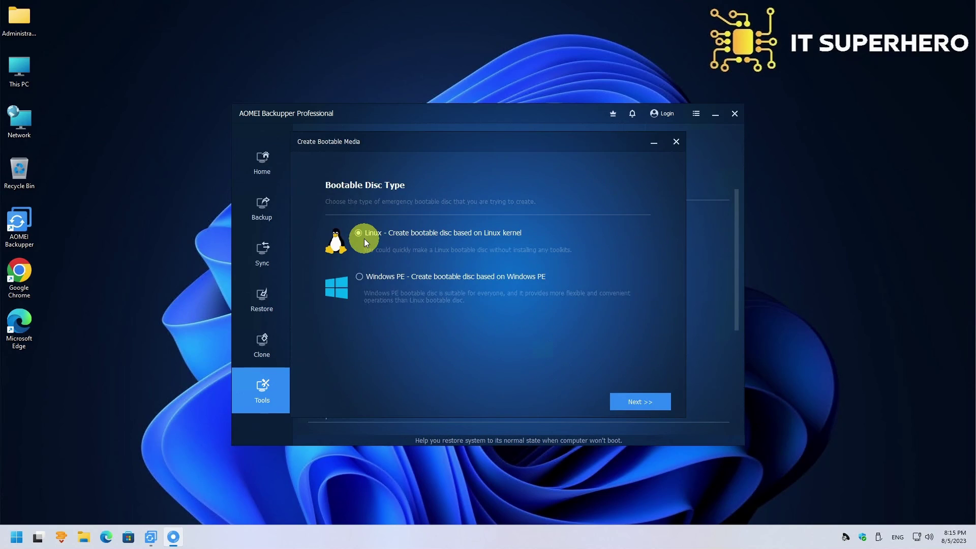
left_click(358, 276)
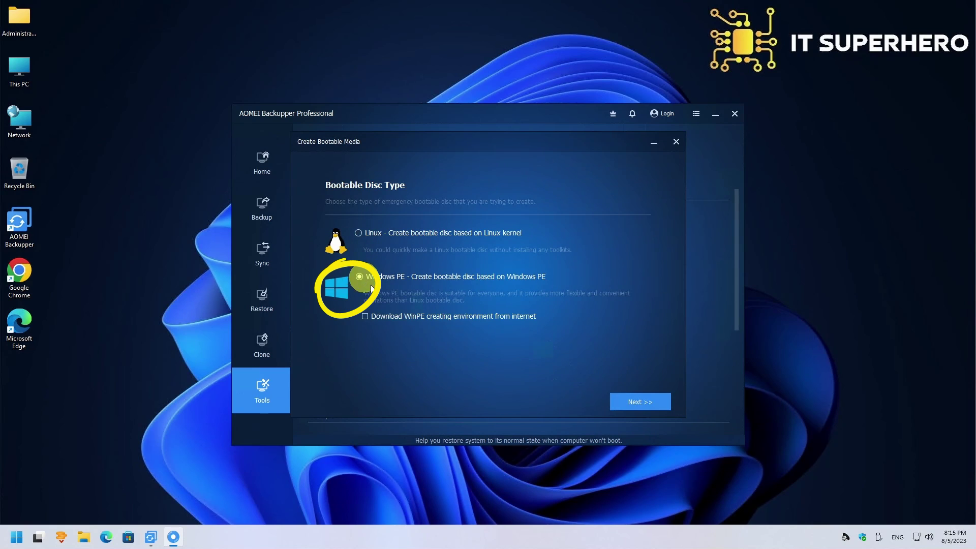
left_click(628, 399)
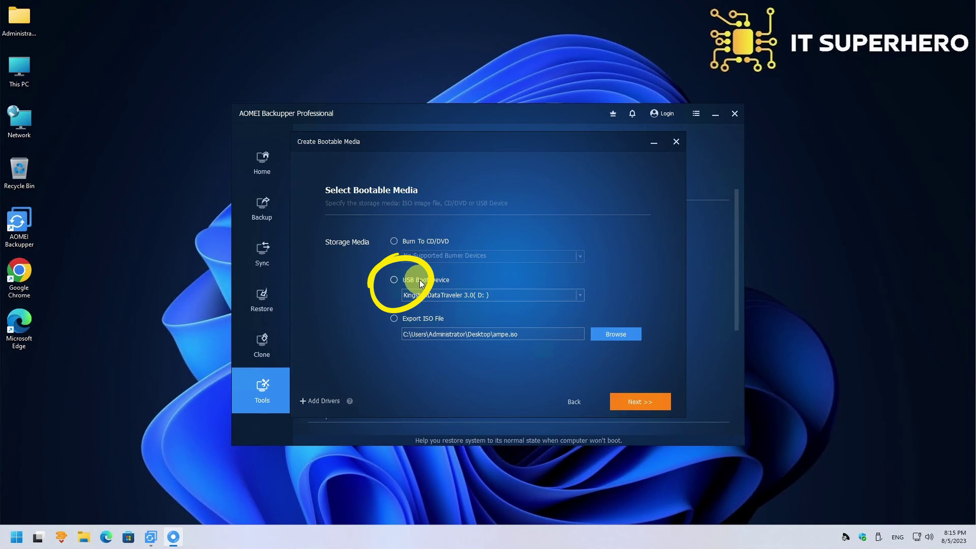
left_click(394, 279)
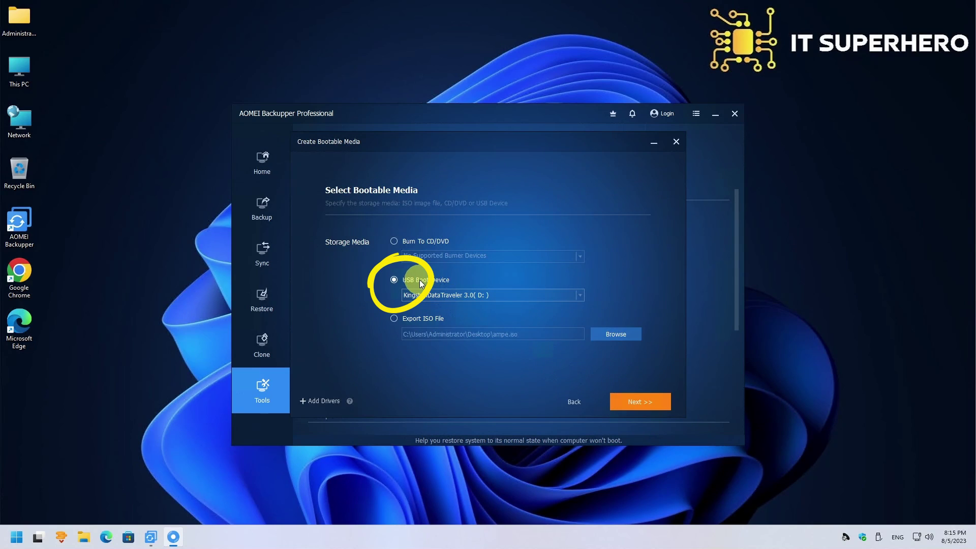
left_click(643, 402)
left_click(586, 325)
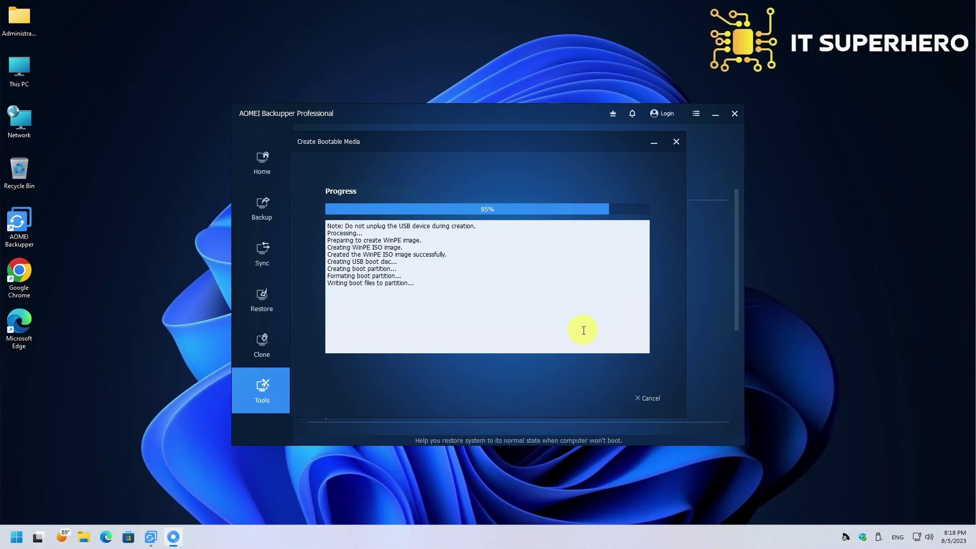
left_click(642, 403)
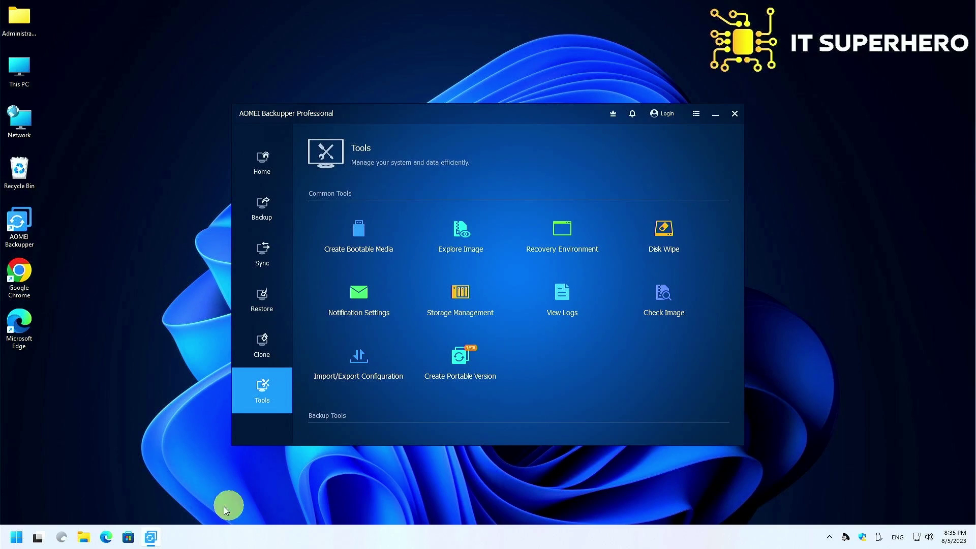
- Restart the computer from the Windows quick system menu
right_click(17, 537)
mouse_move(105, 495)
left_click(135, 492)
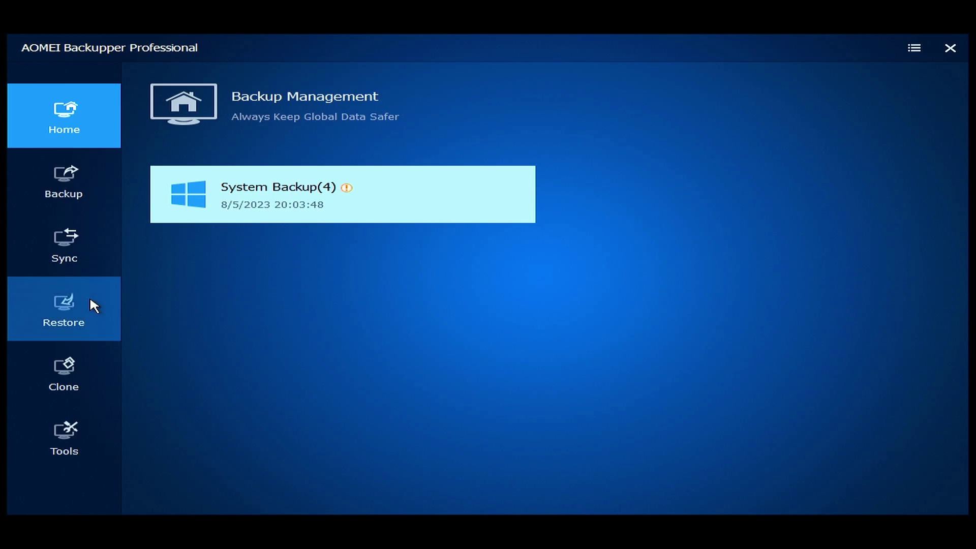
- Restore the whole System Backup(4).adi image from \\192.168.1.27\Aomei and start the restore
left_click(71, 307)
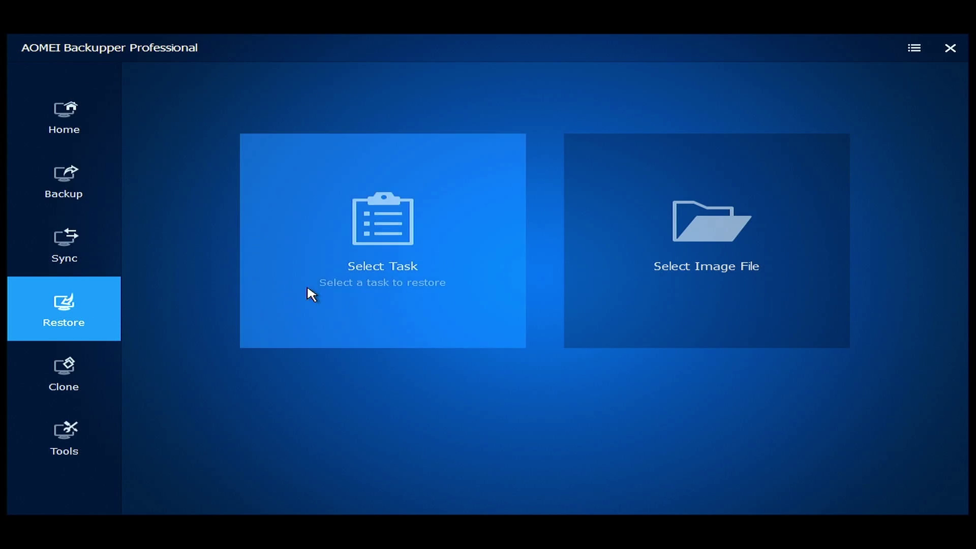
left_click(703, 253)
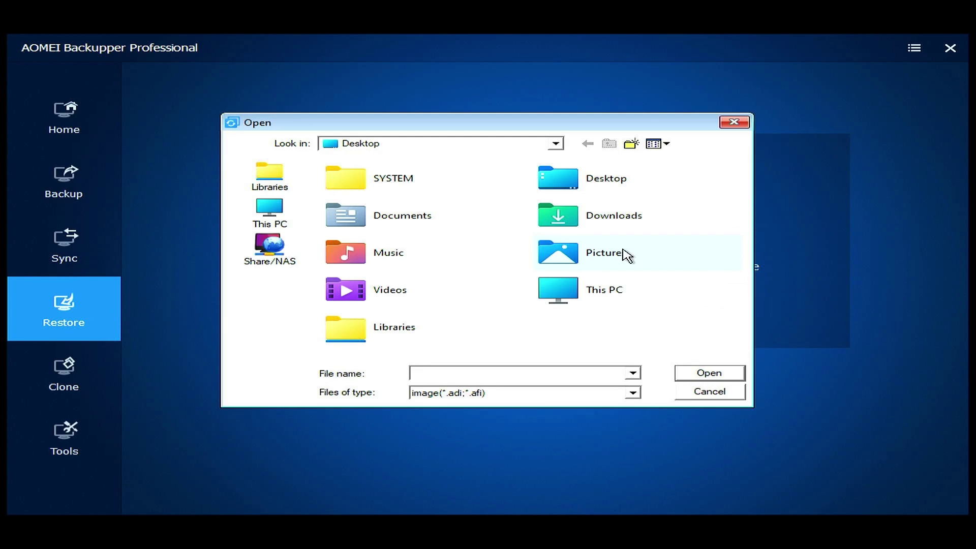
left_click(270, 251)
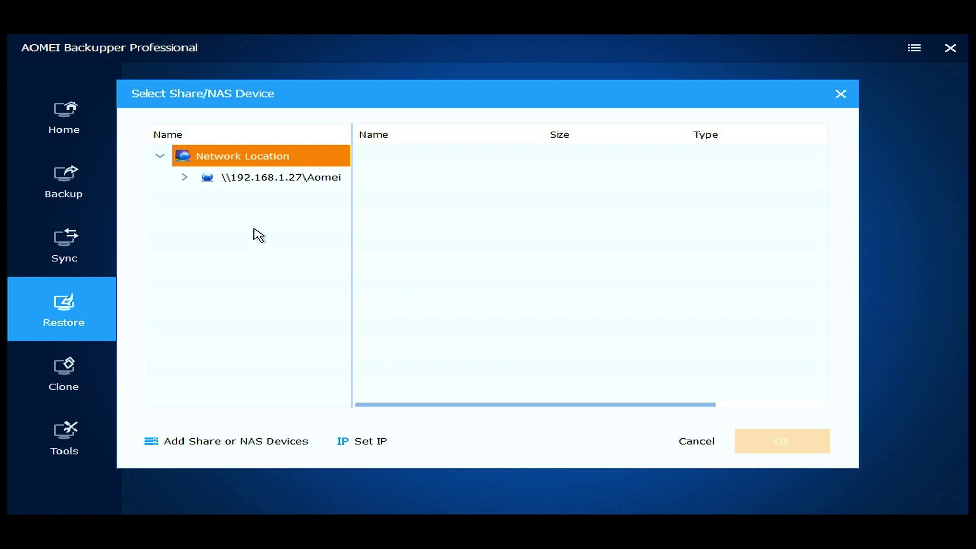
left_click(275, 180)
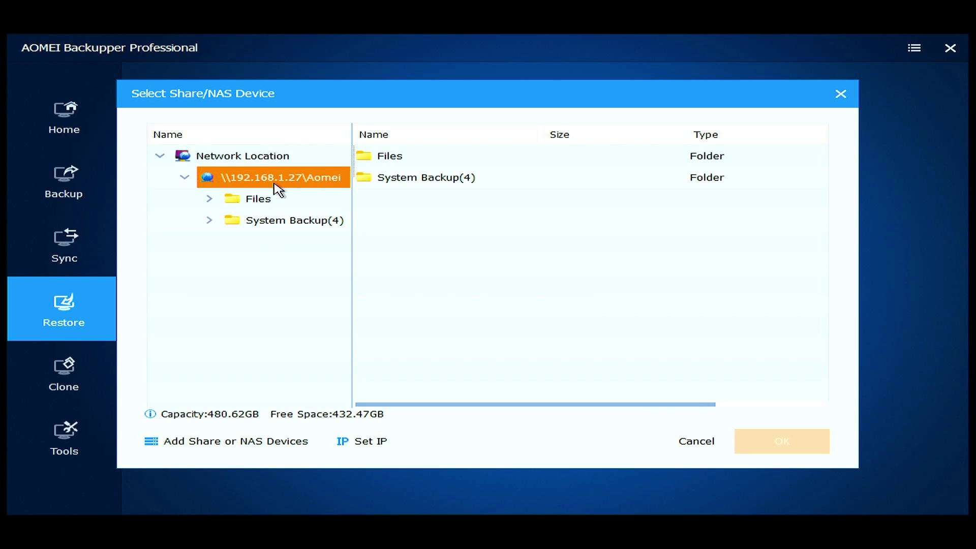
left_click(274, 222)
left_click(414, 158)
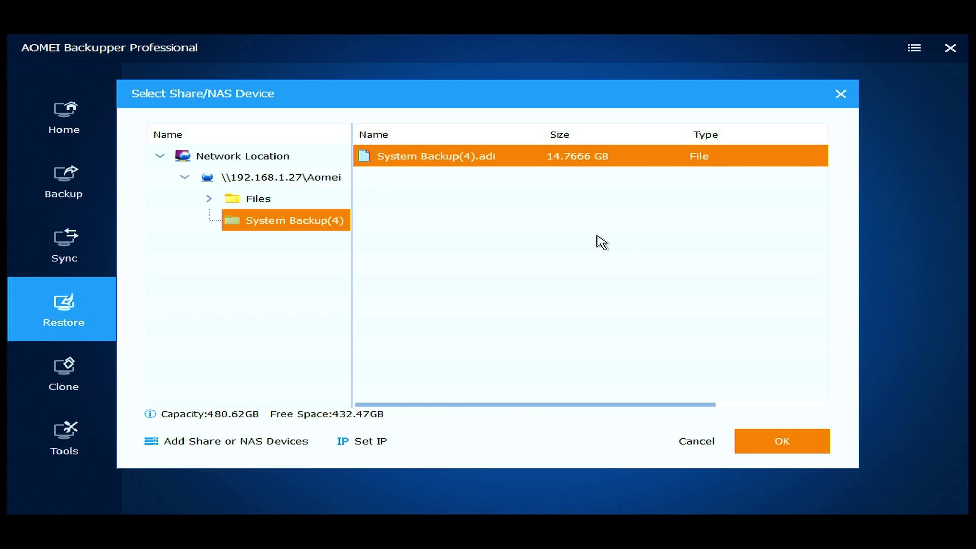
left_click(785, 442)
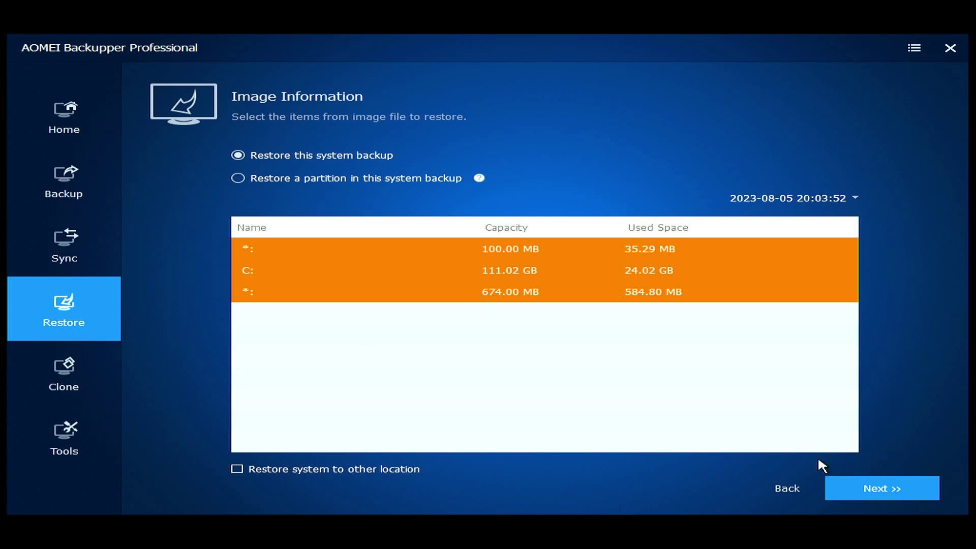
left_click(866, 489)
left_click(869, 488)
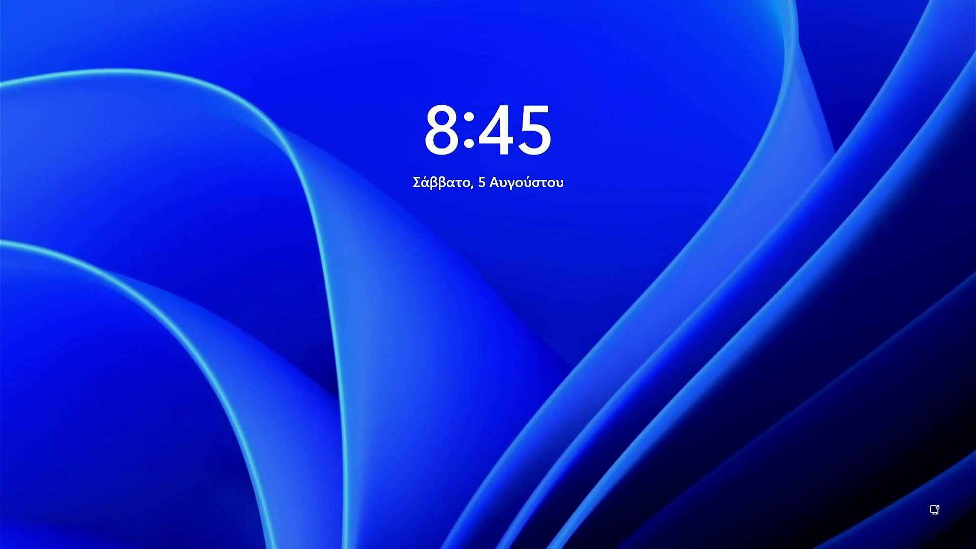
- Dismiss the lock screen and sign in to the Administrator account with its password
key("Return")
type("*****")
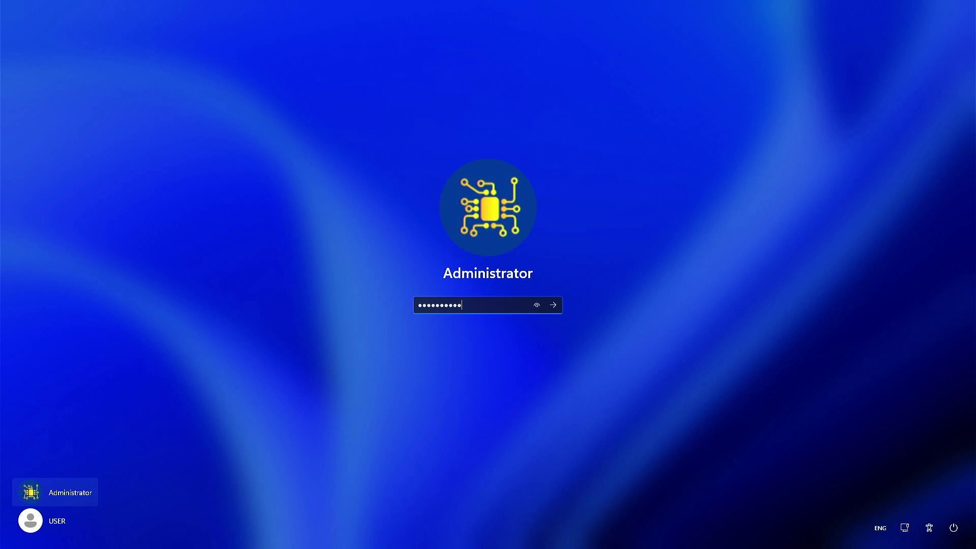
key("Return")
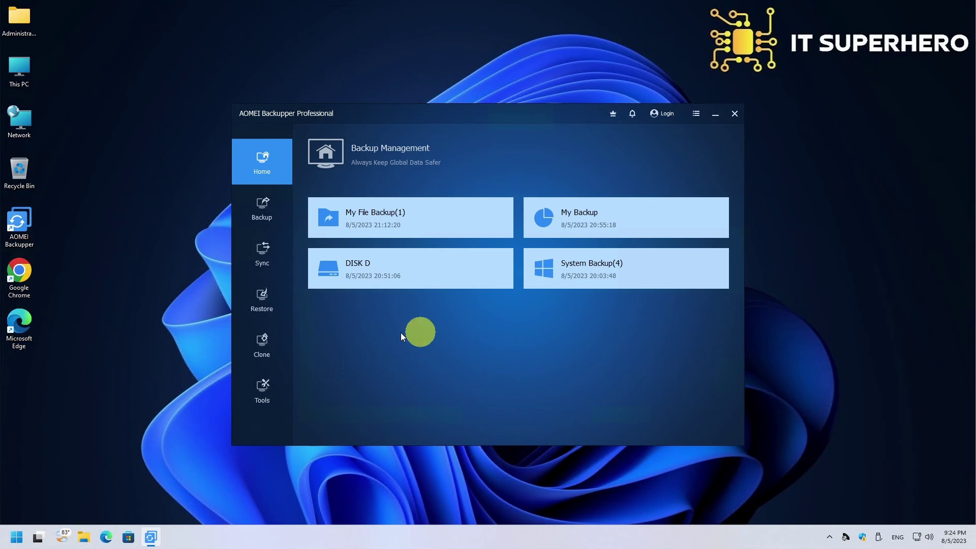
- Restore the DISK D backup's disk image onto the 447.13 GB Disk1, overwriting it, with SSD Alignment on
left_click(269, 303)
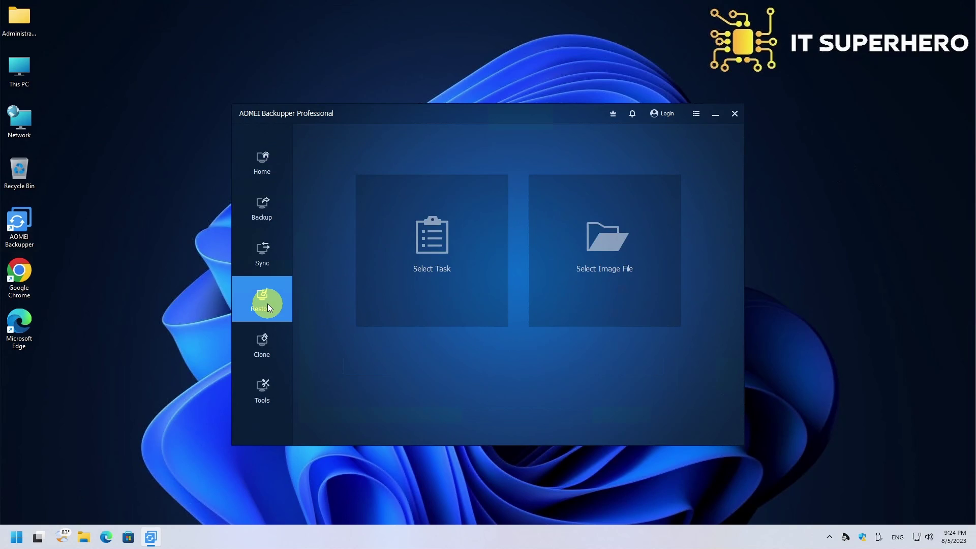
left_click(440, 256)
left_click(417, 247)
left_click(699, 425)
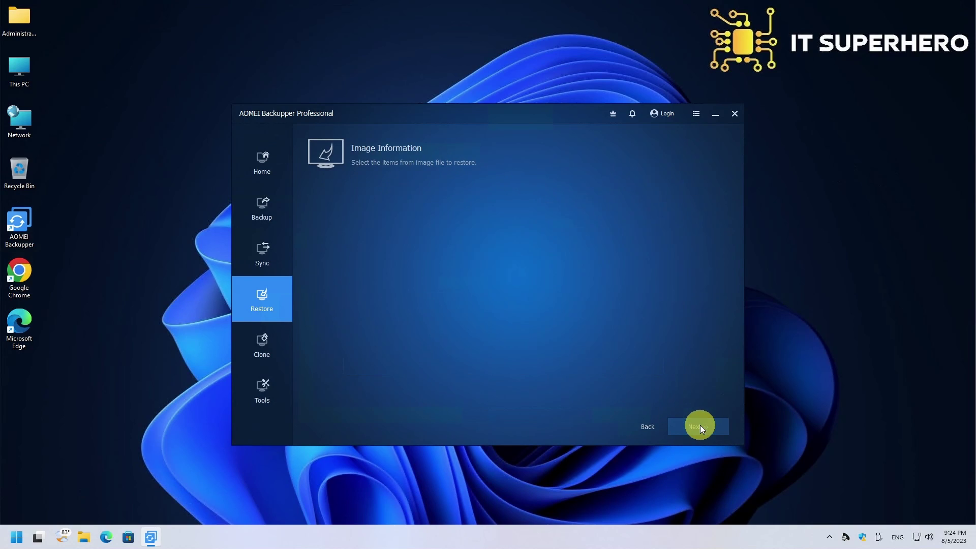
left_click(519, 261)
left_click(700, 428)
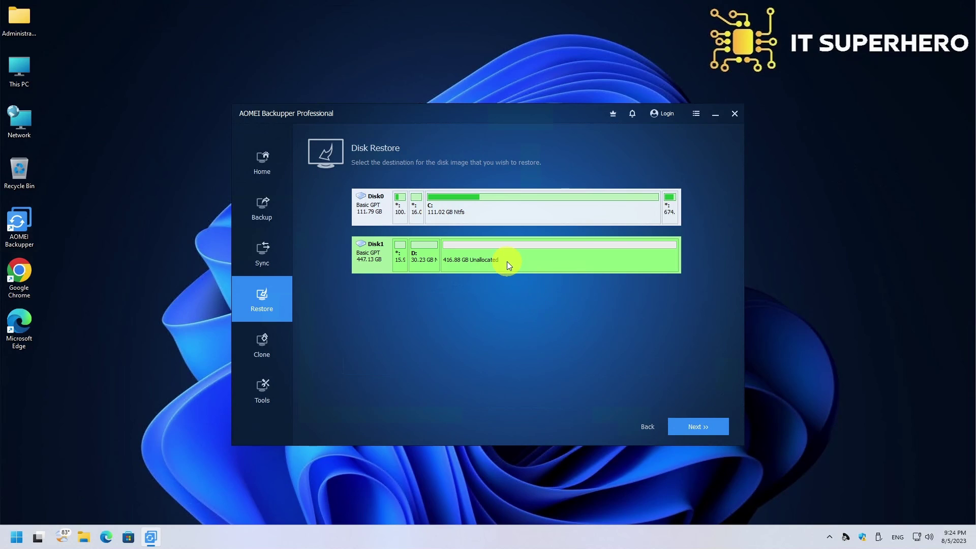
left_click(715, 432)
left_click(602, 319)
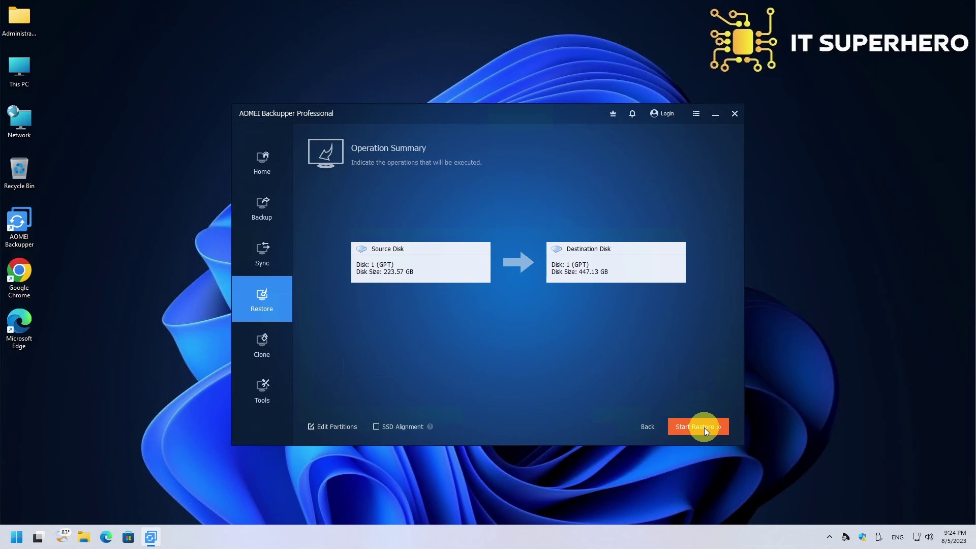
left_click(377, 426)
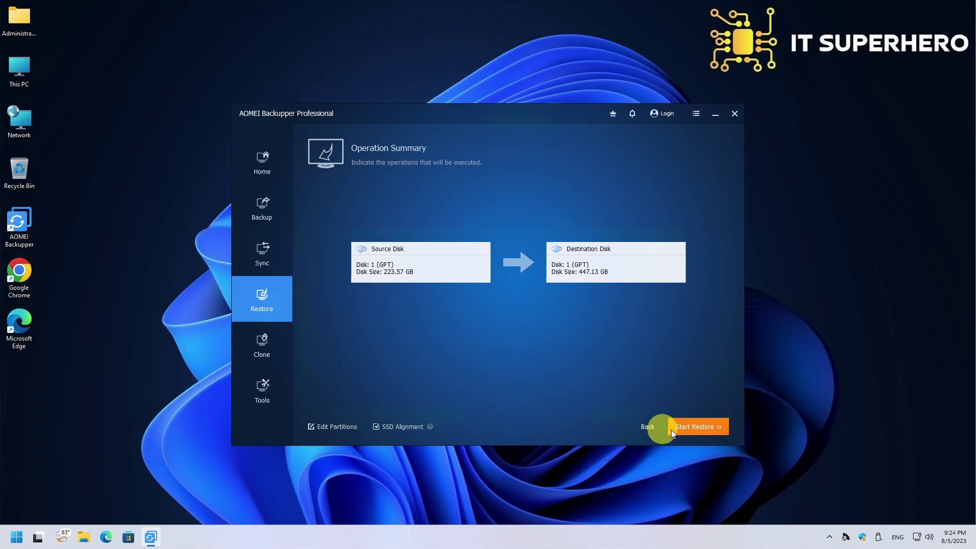
left_click(698, 427)
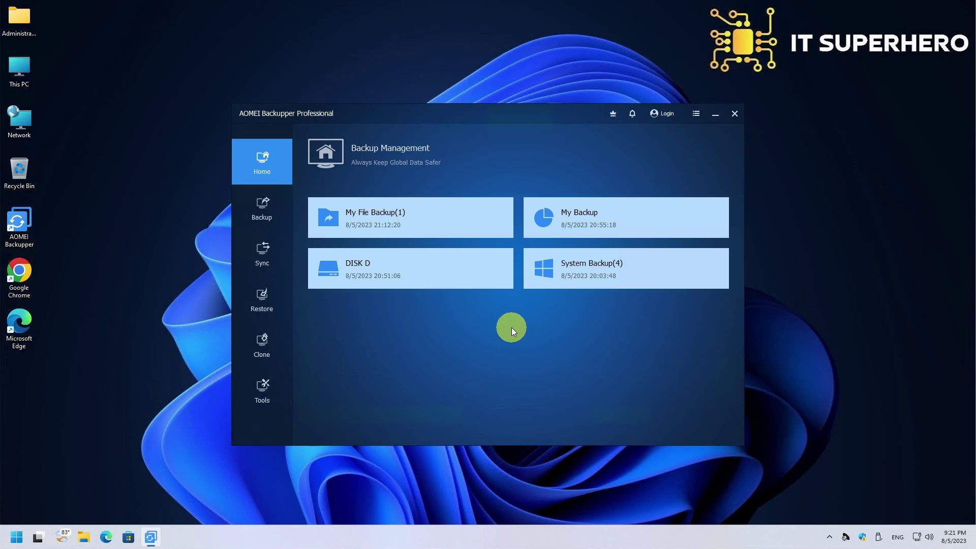
- Choose the My Backup task and select its E: partition for restoring
left_click(270, 304)
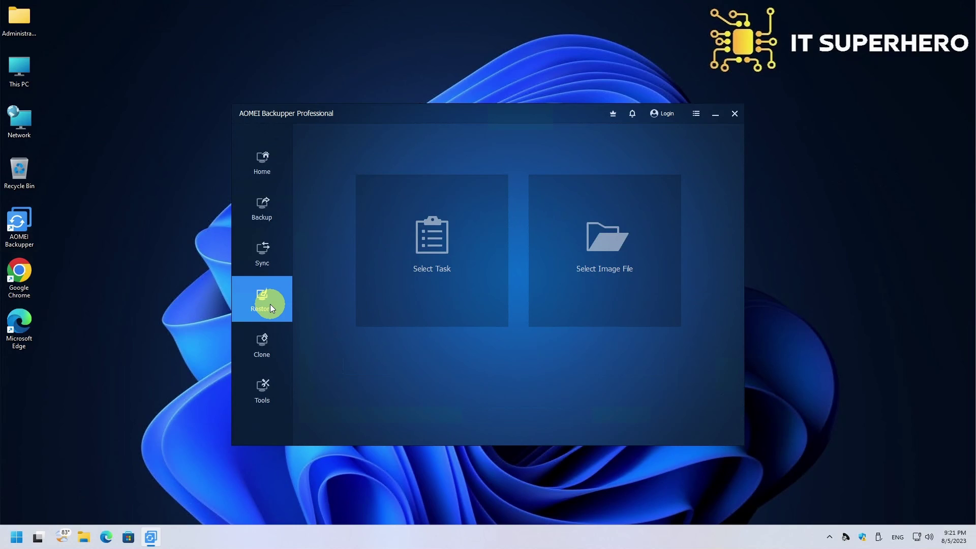
left_click(394, 246)
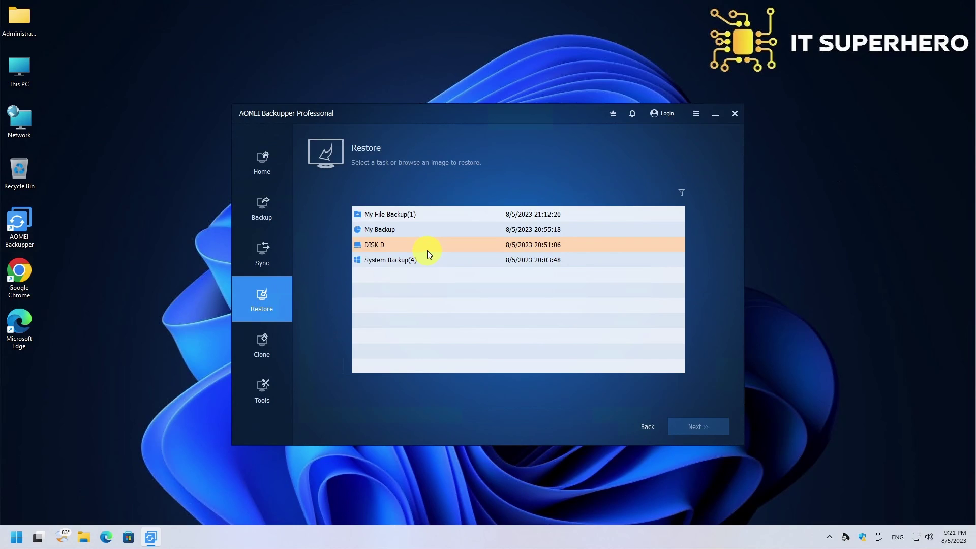
left_click(432, 227)
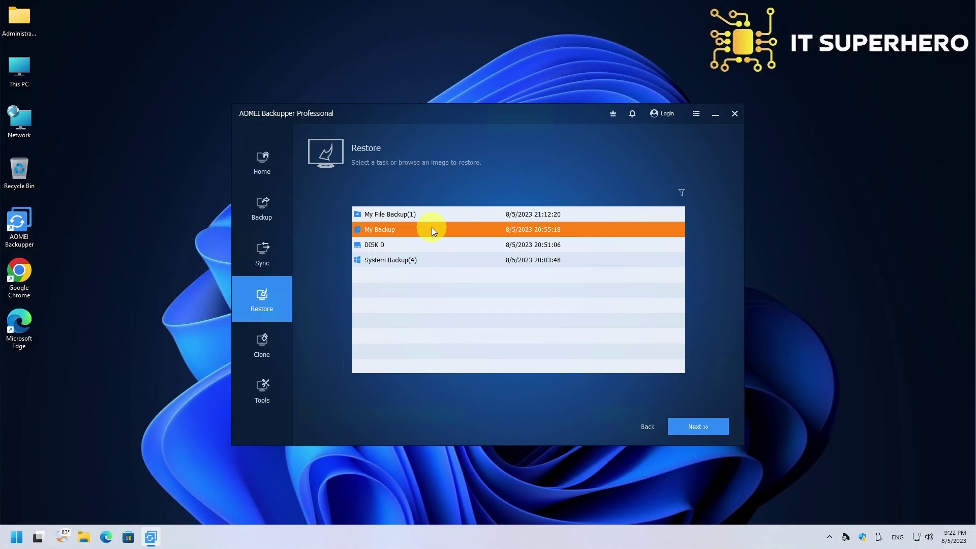
left_click(695, 425)
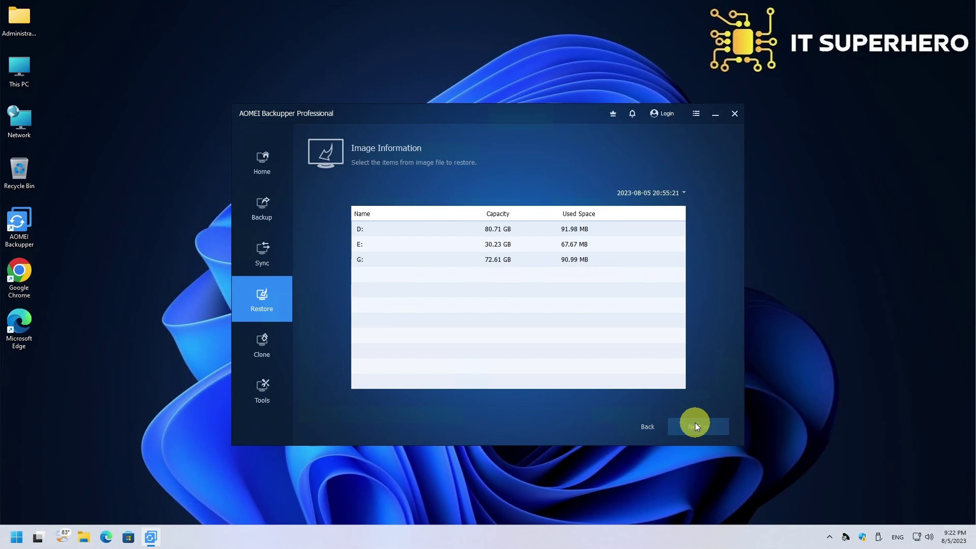
left_click(435, 245)
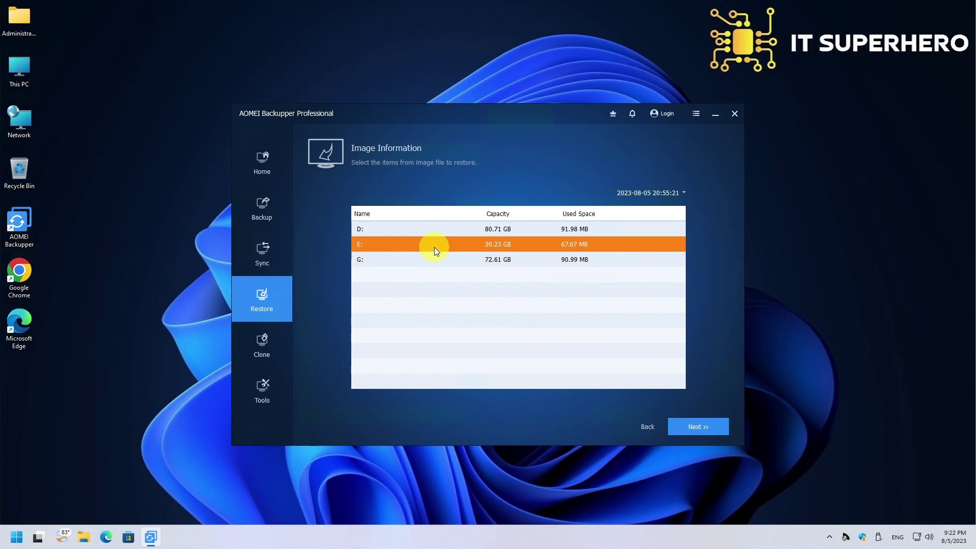
left_click(697, 425)
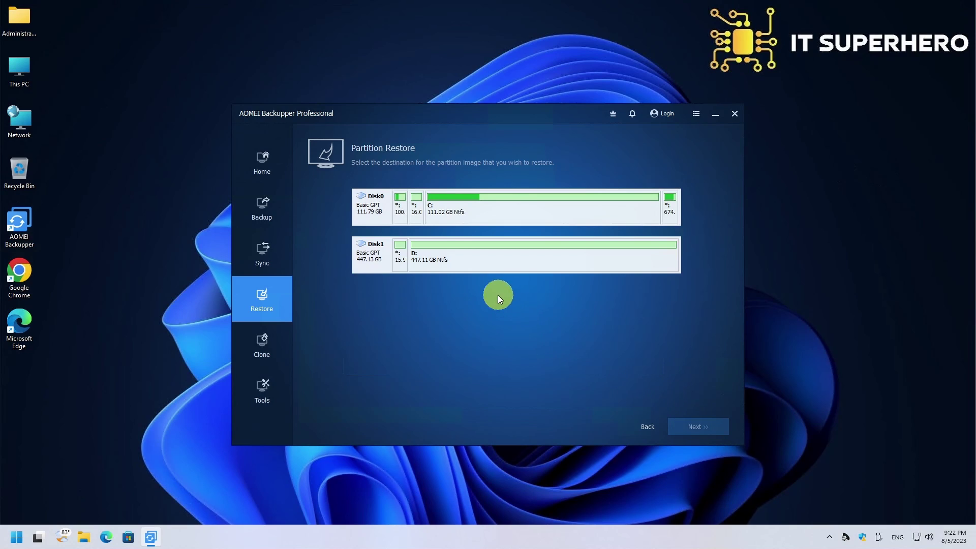
- Restore E: onto Disk1's D: partition (447.11 GB), accepting the overwrite, and finish
left_click(474, 258)
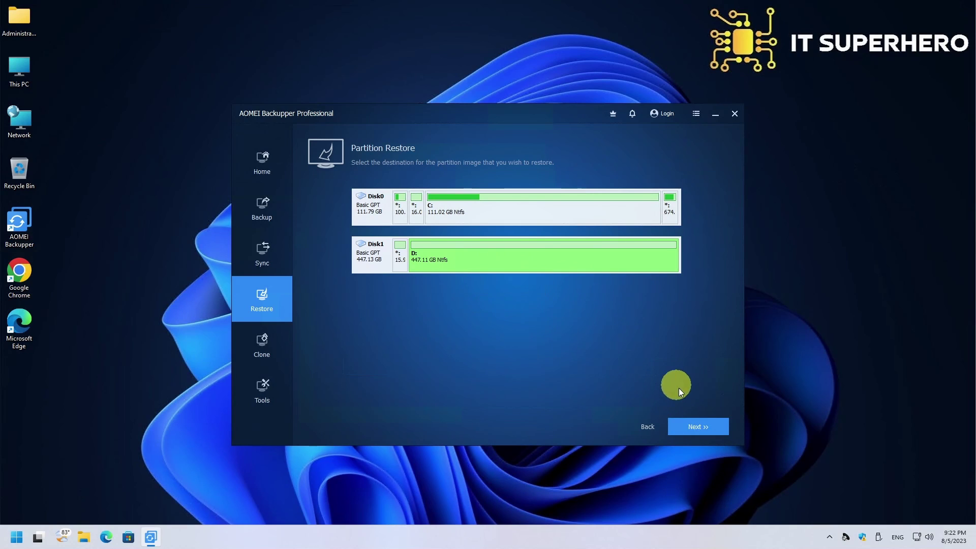
left_click(699, 426)
left_click(597, 317)
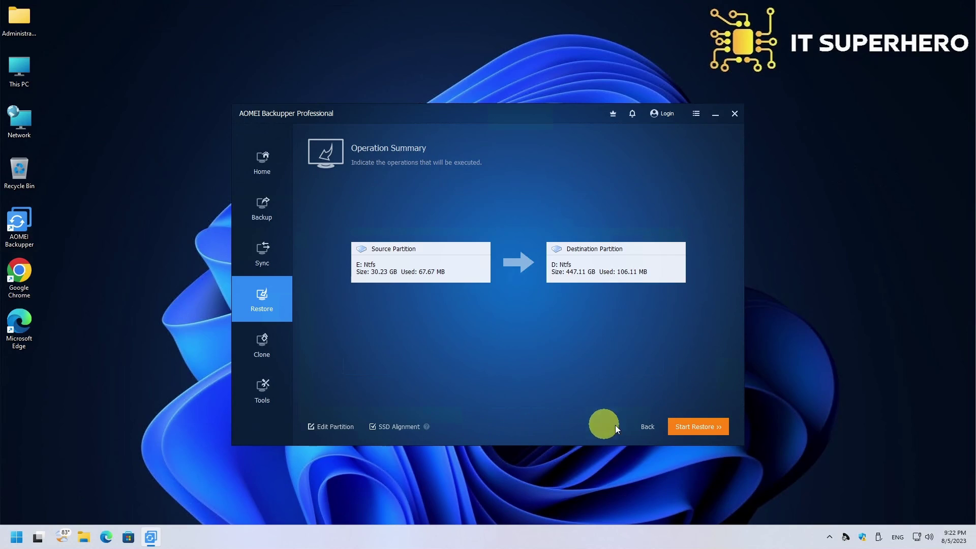
left_click(694, 426)
left_click(523, 317)
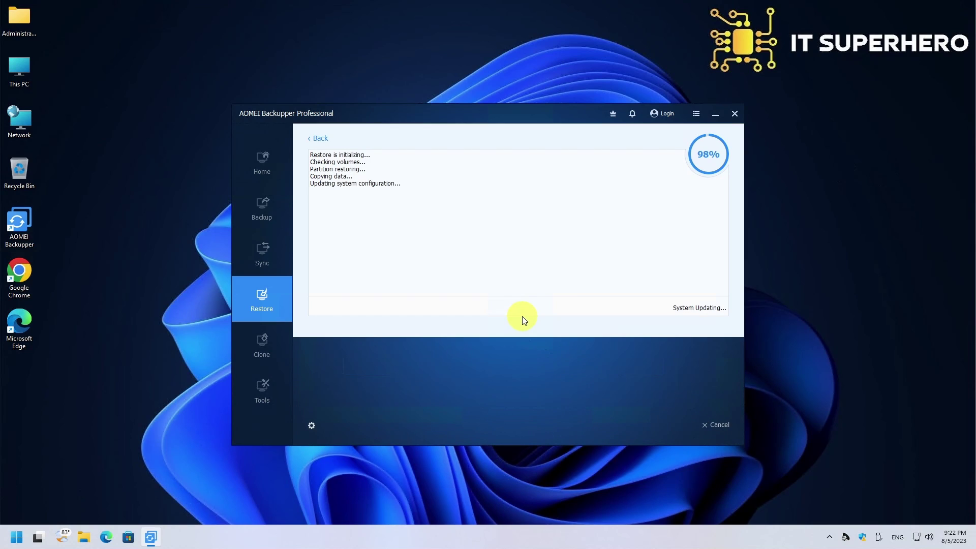
left_click(523, 351)
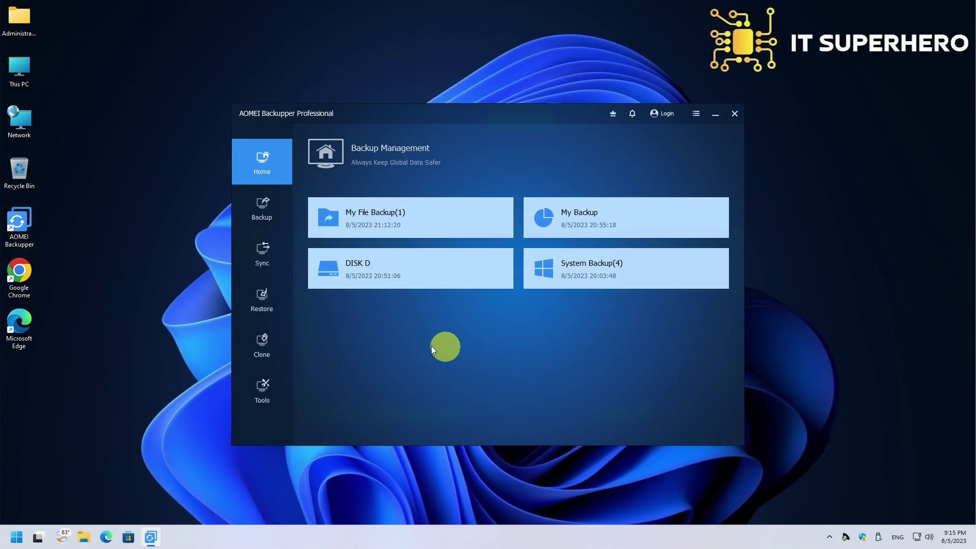
left_click(262, 300)
- Delete the AOMEI TEST FILES folder from Local Disk (C:)
left_click(392, 272)
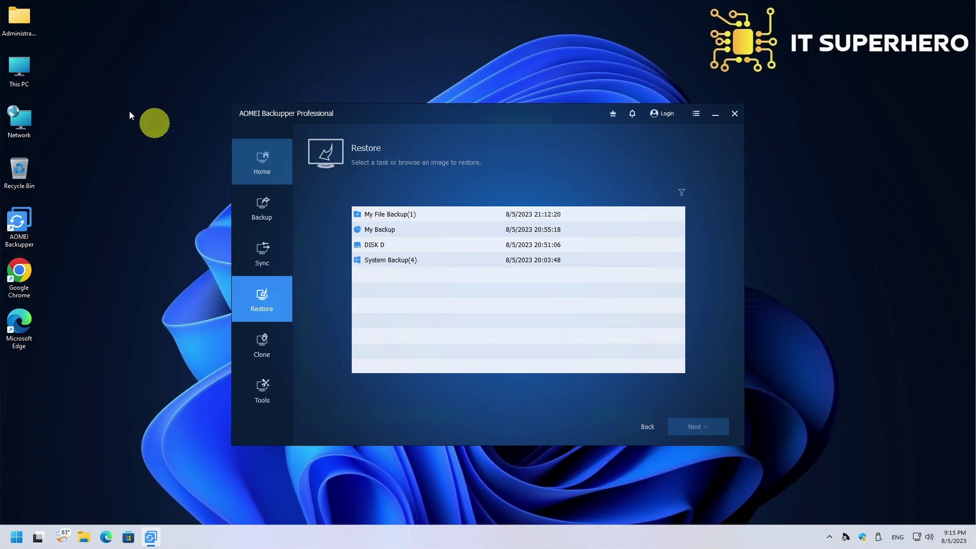
double_click(20, 69)
double_click(154, 108)
left_click(153, 109)
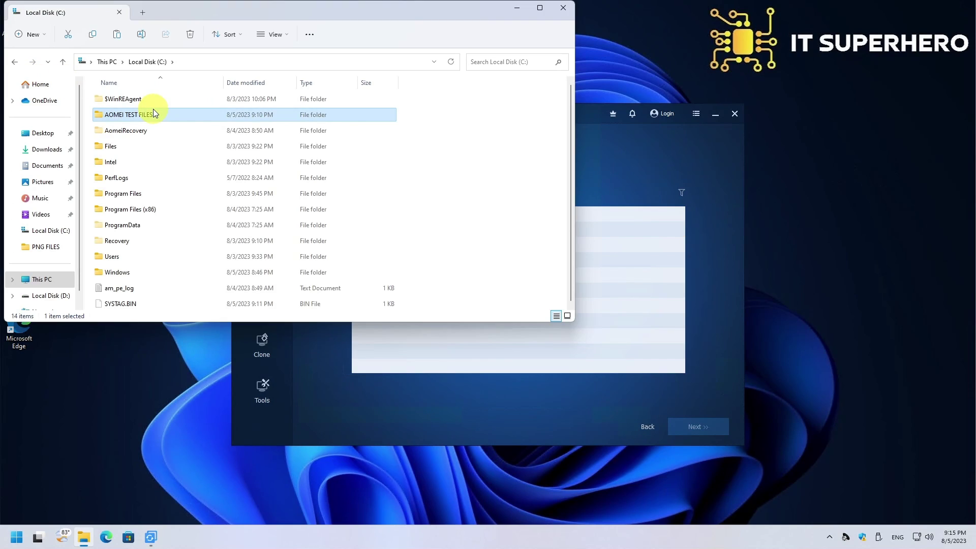
key("Delete")
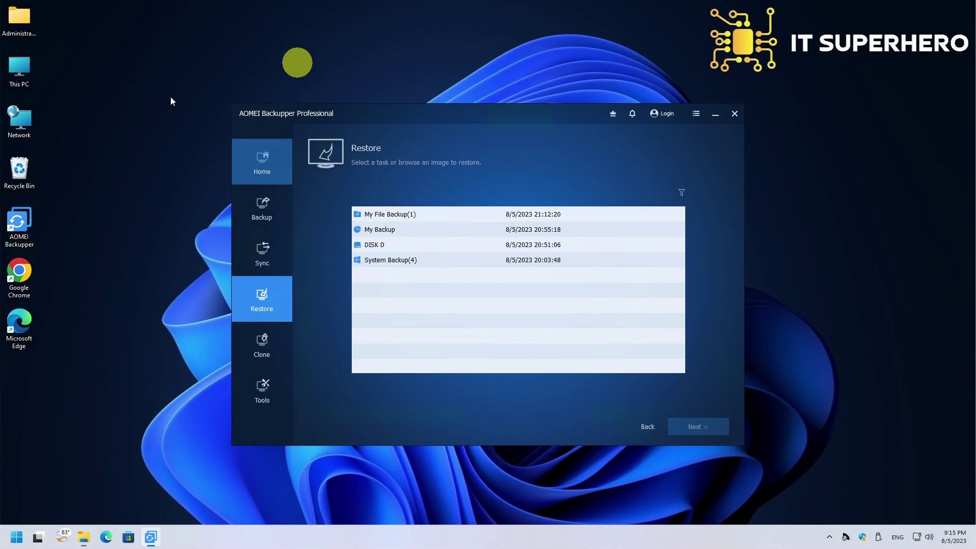
- Empty the Recycle Bin and confirm with Yes
right_click(22, 175)
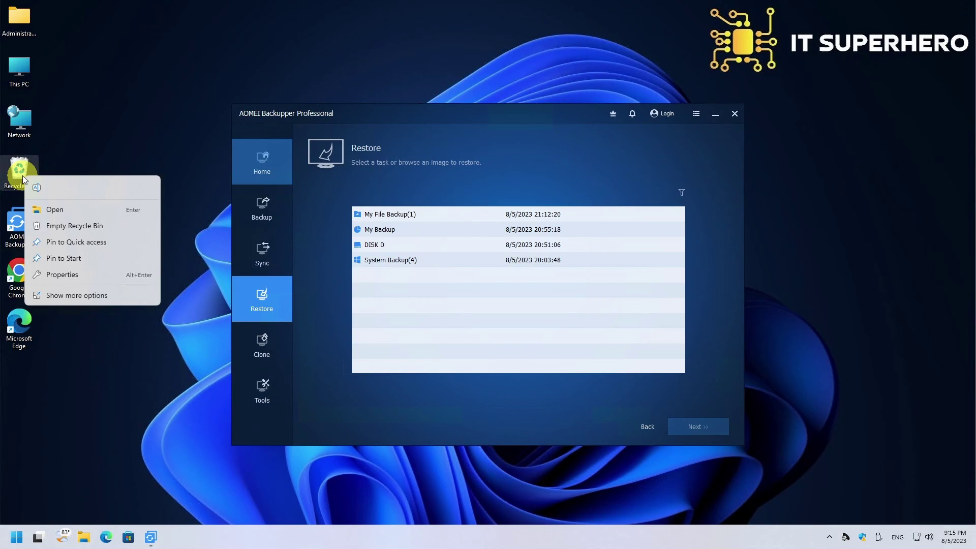
left_click(66, 225)
left_click(523, 308)
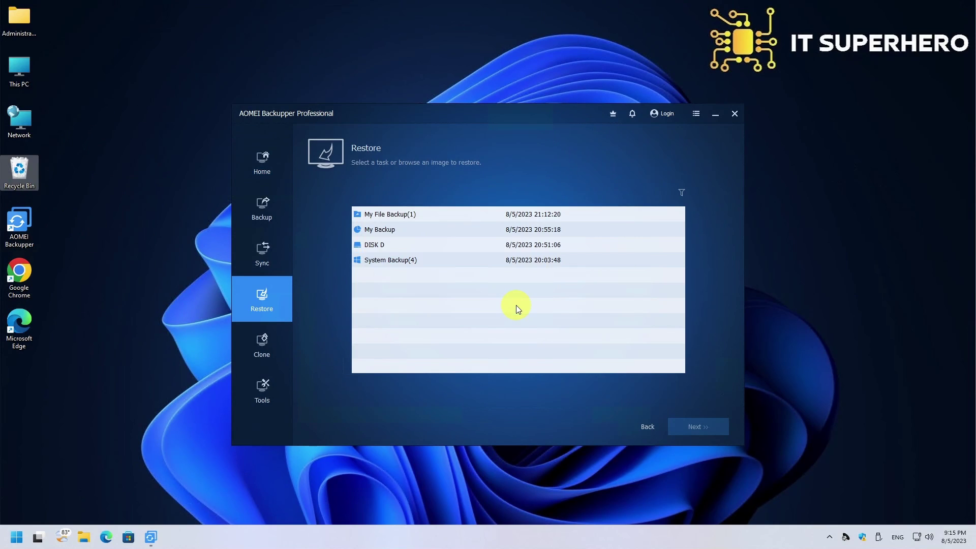
- From My File Backup(1), restore only the AOMEI TEST FILES folder under drive C: and finish
left_click(439, 221)
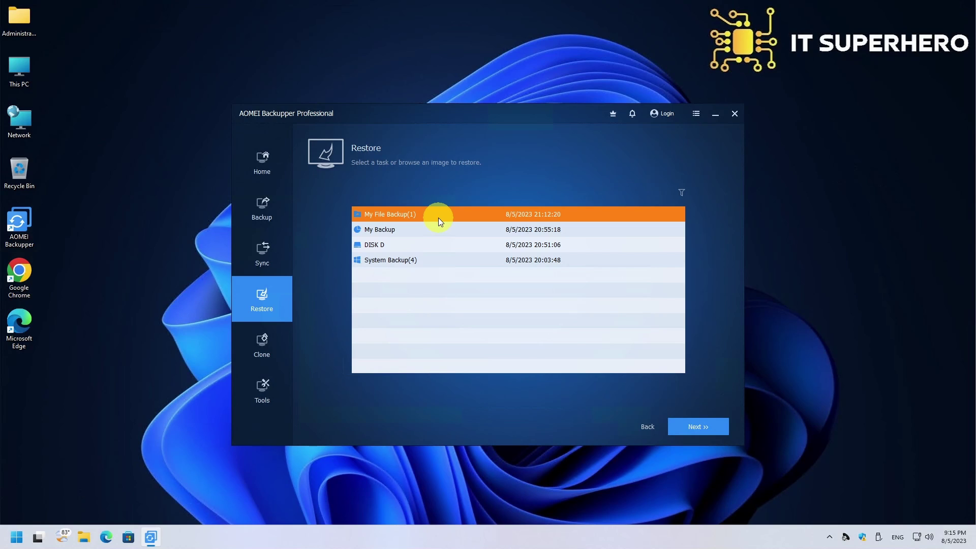
left_click(700, 428)
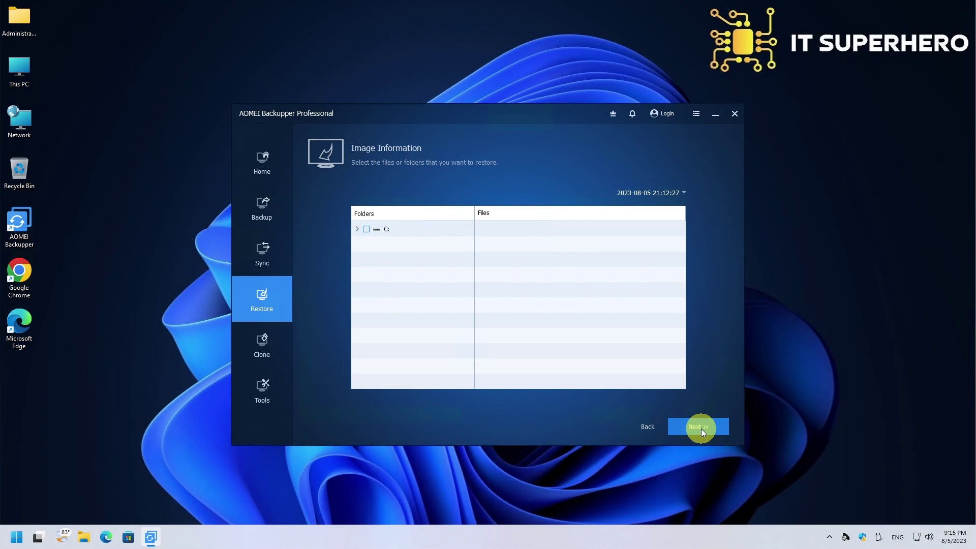
left_click(358, 229)
left_click(376, 245)
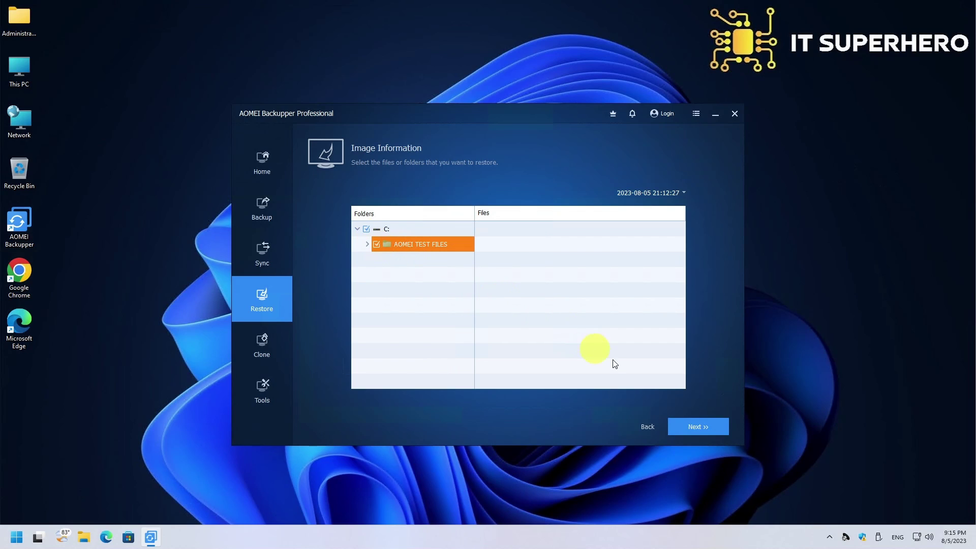
left_click(686, 426)
left_click(707, 425)
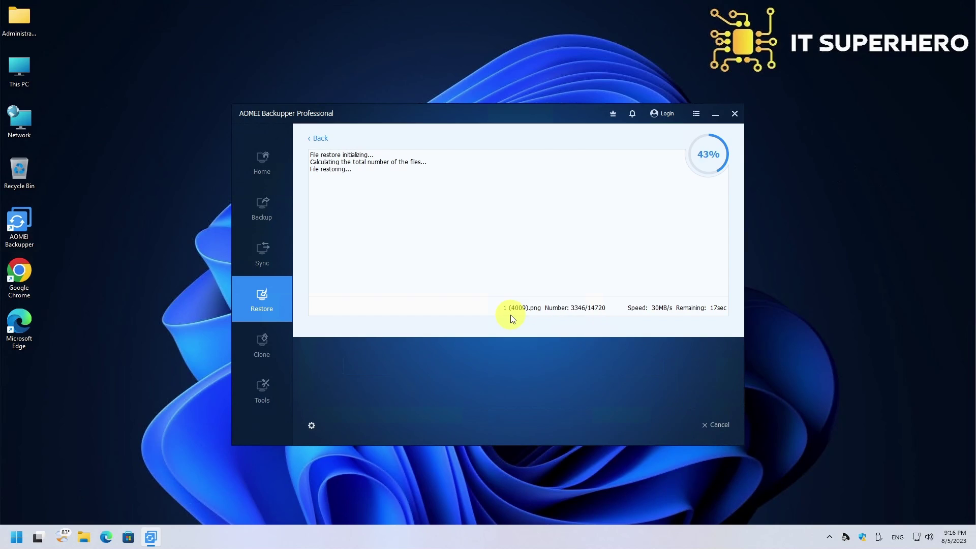
left_click(511, 348)
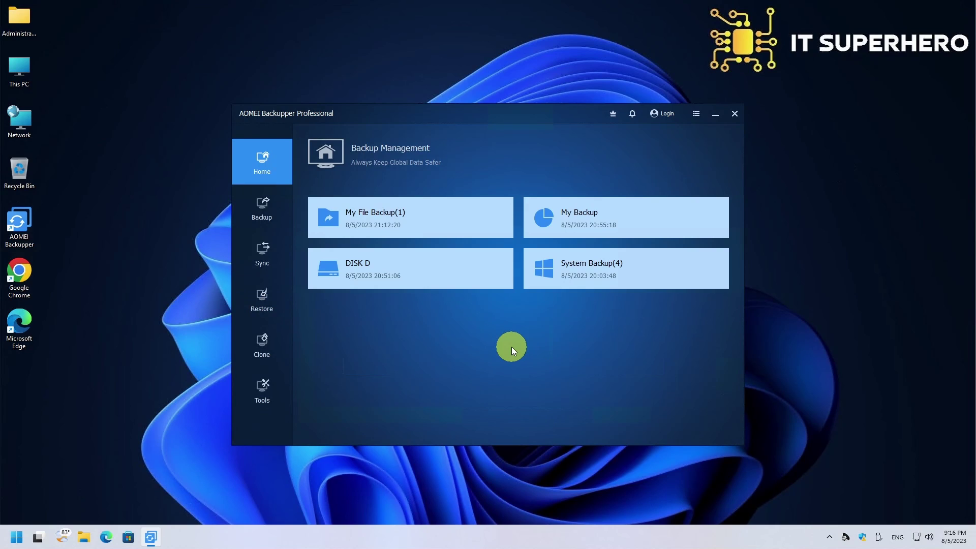
- Check that AOMEI TEST FILES is back on Local Disk (C:), then relaunch AOMEI Backupper from the desktop
double_click(19, 69)
double_click(149, 116)
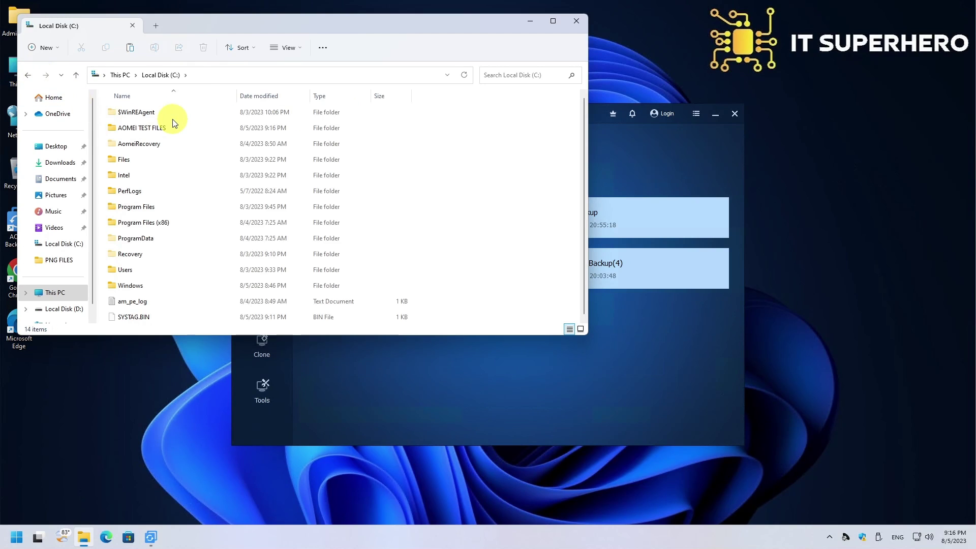
left_click(167, 131)
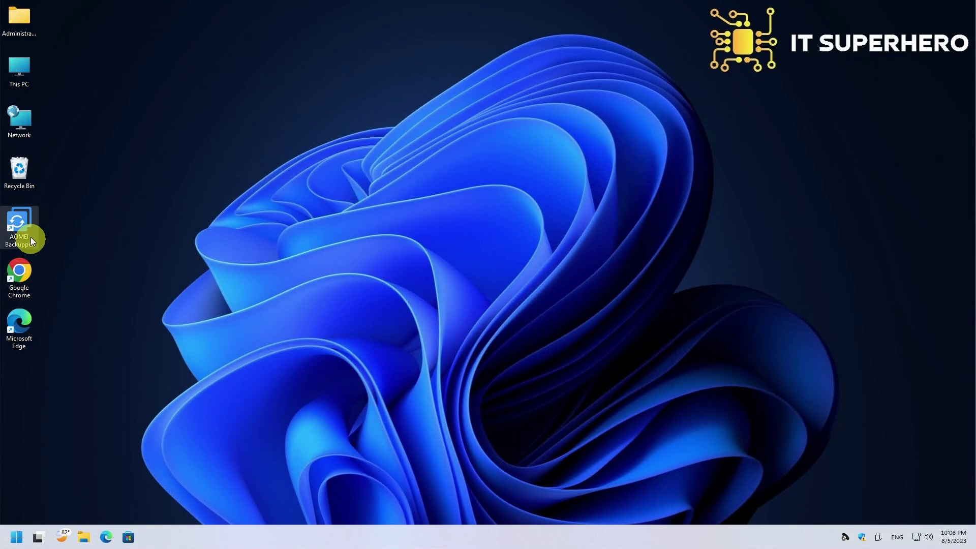
double_click(20, 224)
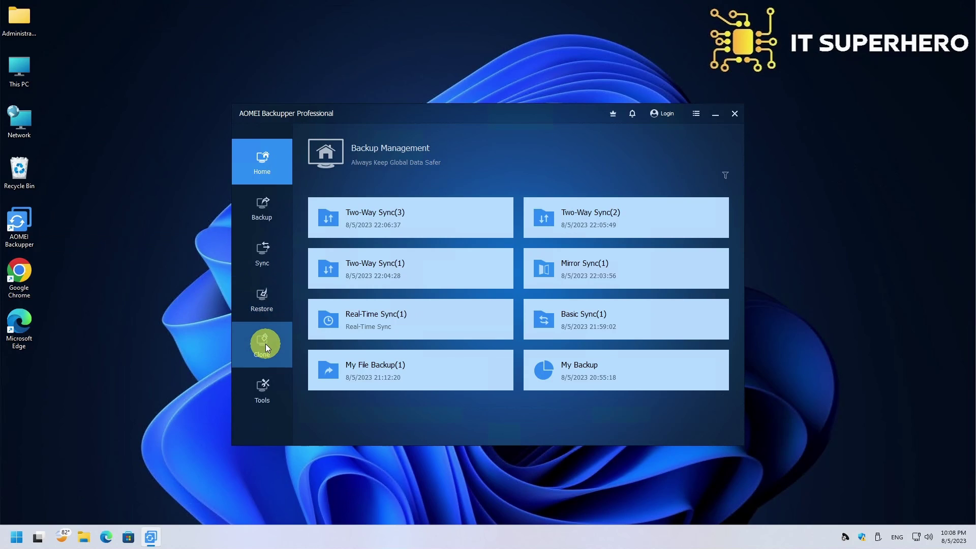
- Run a Disk Clone from Disk0 to Disk1, accepting the destination overwrite warning
left_click(266, 344)
left_click(383, 279)
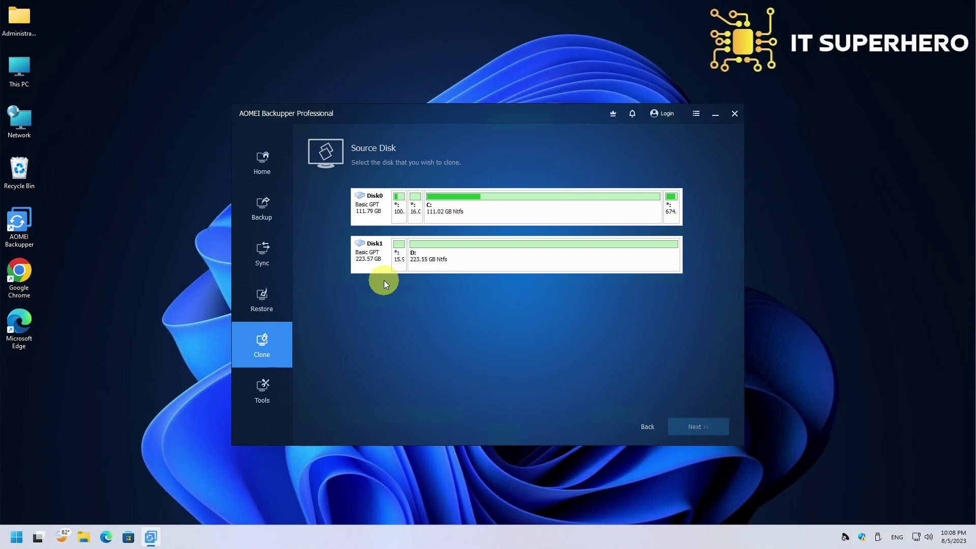
left_click(375, 215)
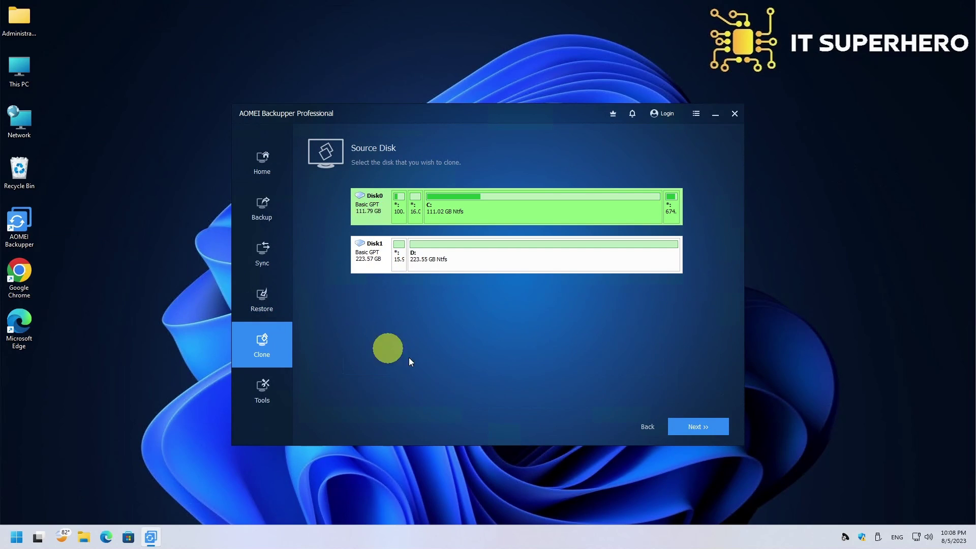
left_click(712, 423)
left_click(382, 259)
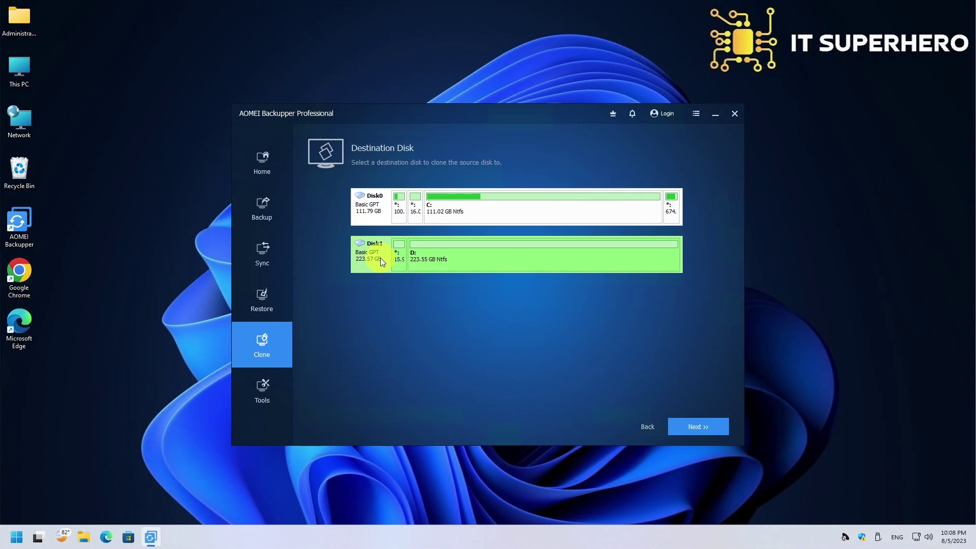
left_click(693, 427)
left_click(602, 324)
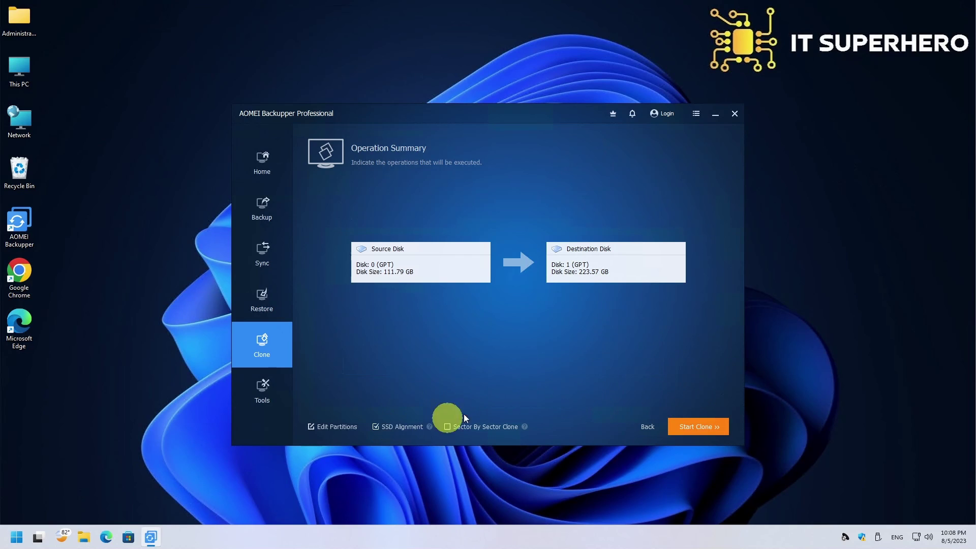
left_click(695, 426)
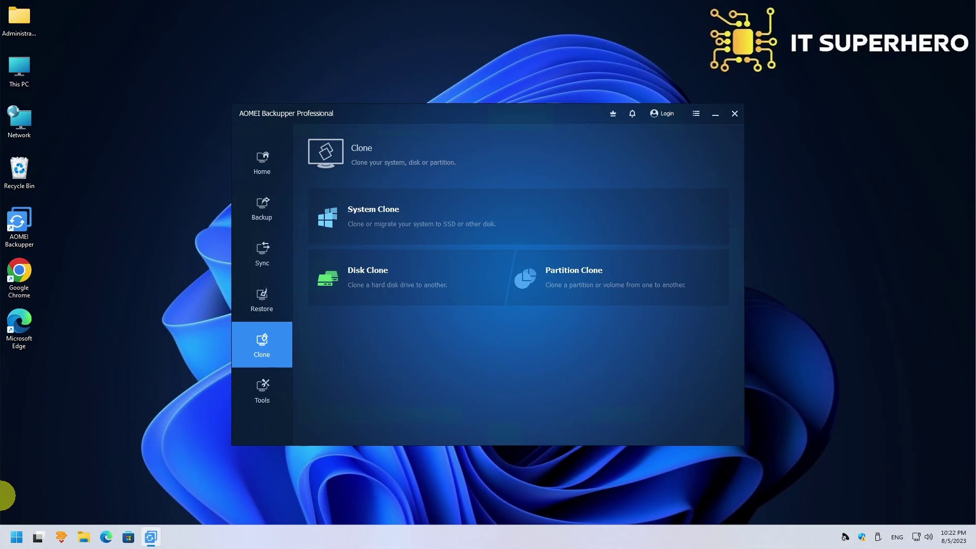
- Restart Windows, verify Local Disk (C:) shows 222 GB in This PC, and relaunch AOMEI Backupper
right_click(16, 537)
mouse_move(61, 493)
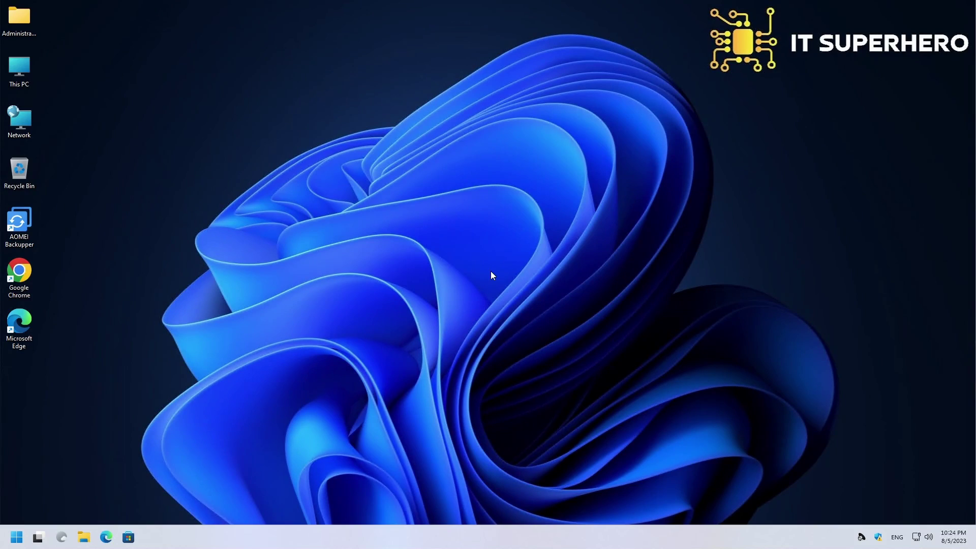
double_click(28, 70)
left_click(186, 217)
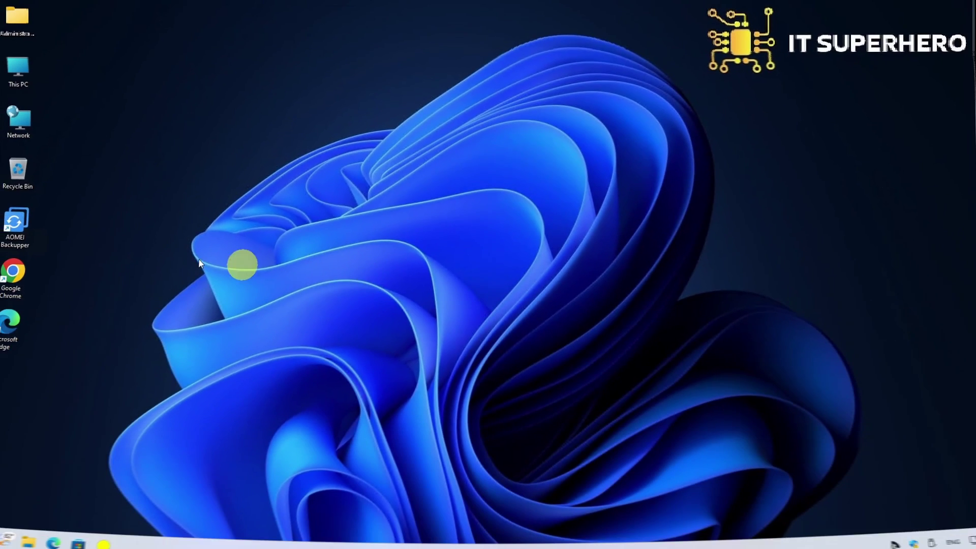
double_click(27, 228)
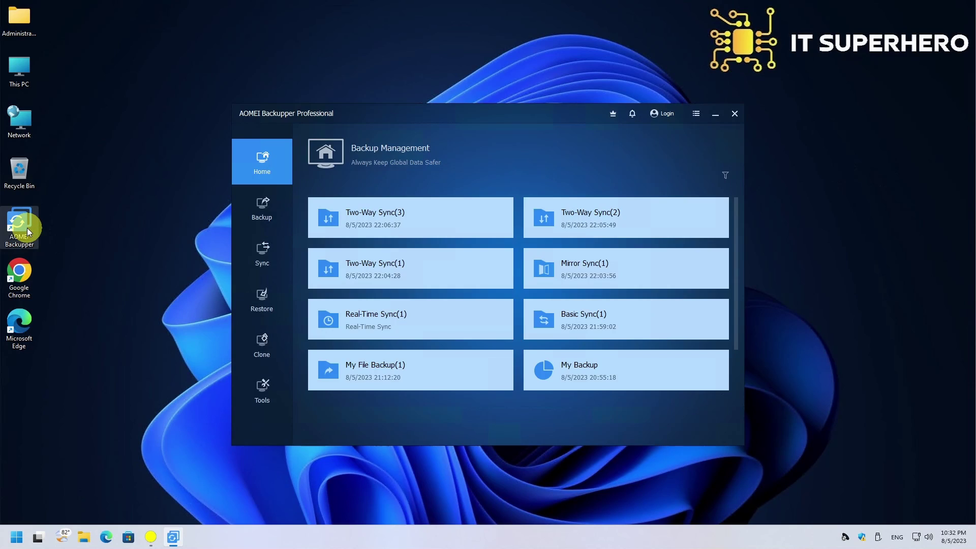
- Partition-clone C: into Disk1's unallocated space, declining System Clone, then check the drives in This PC
left_click(262, 343)
left_click(533, 307)
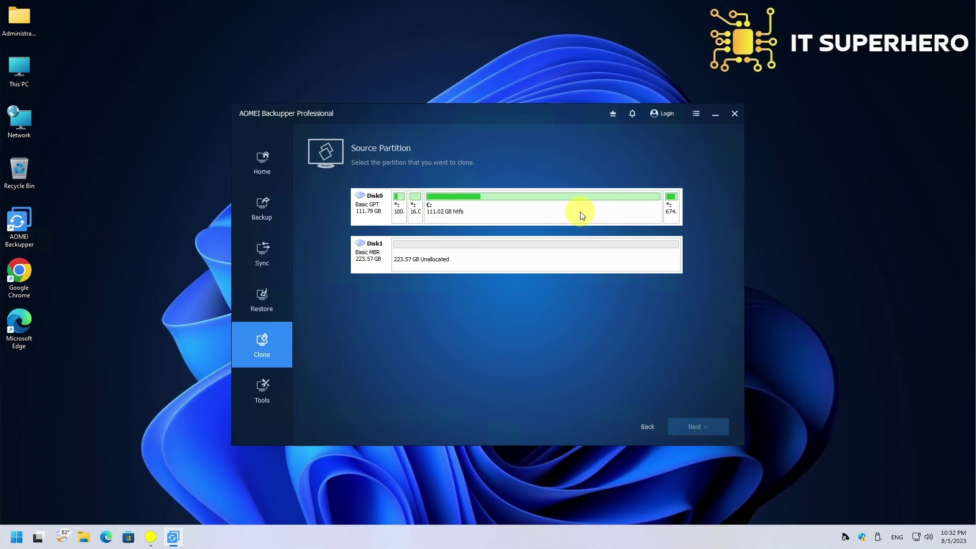
left_click(580, 212)
left_click(555, 315)
left_click(535, 258)
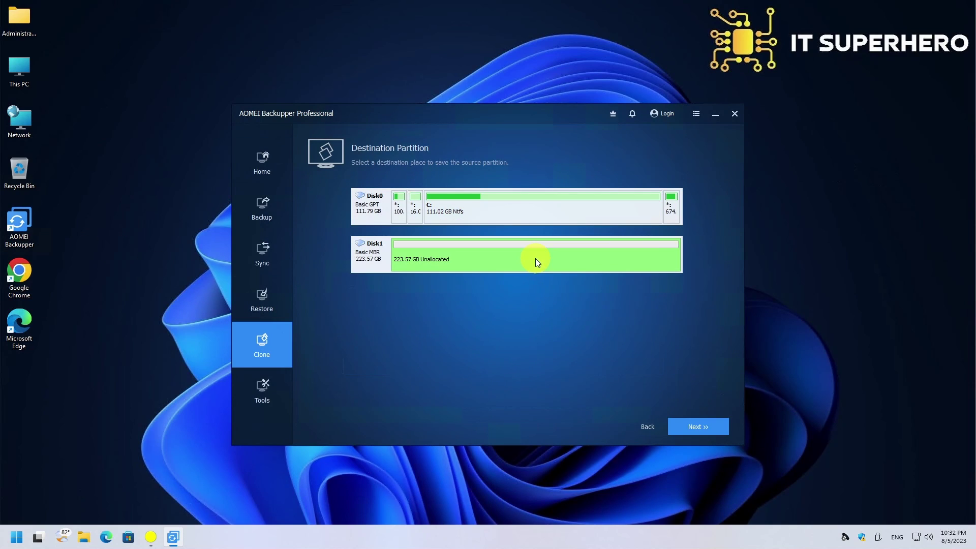
left_click(713, 428)
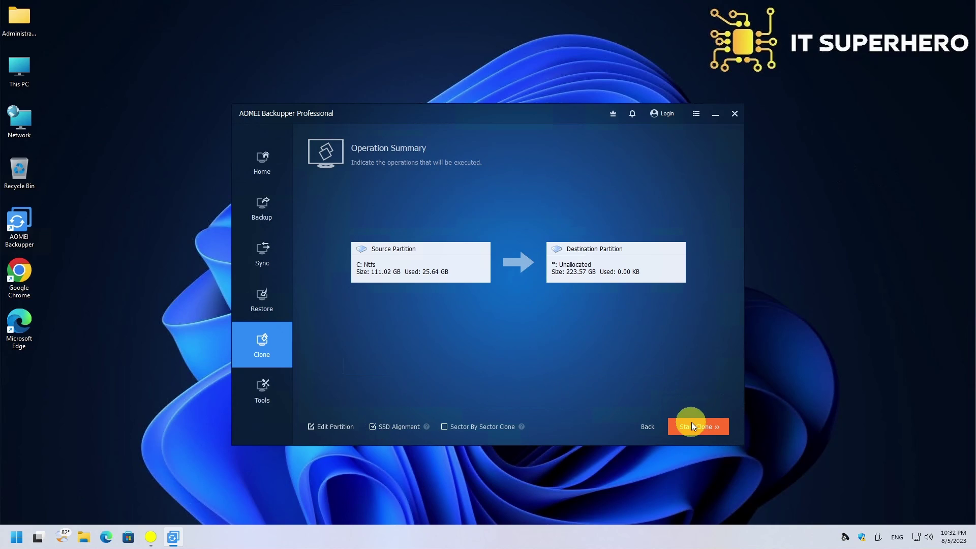
left_click(693, 427)
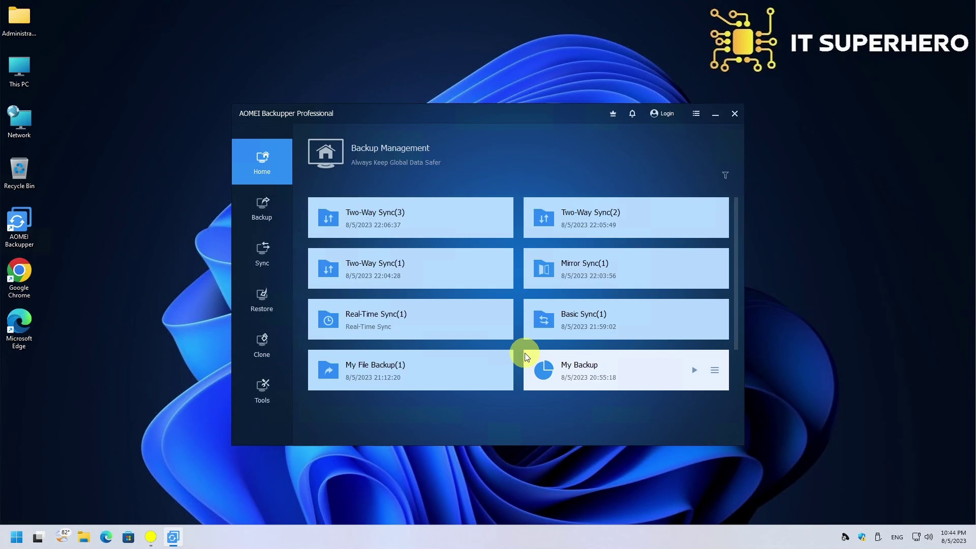
double_click(20, 69)
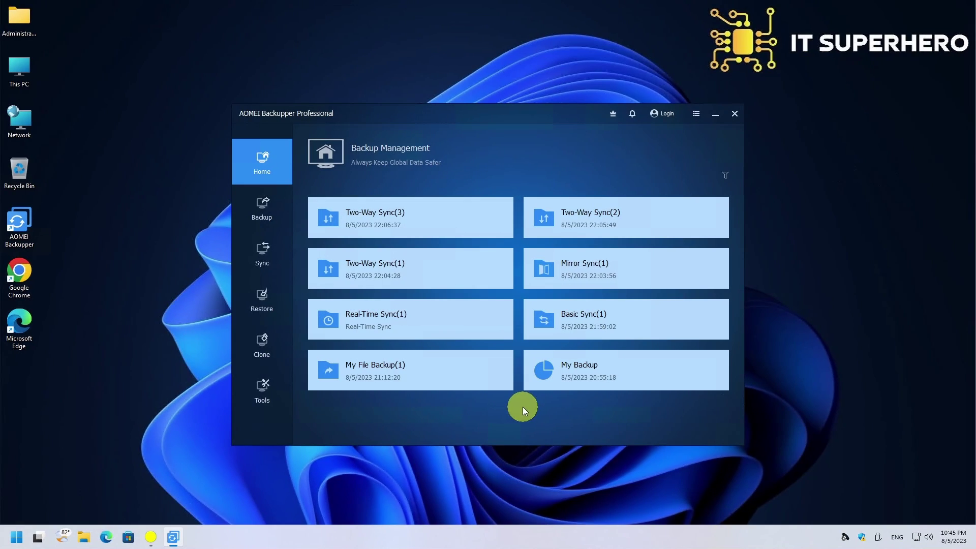
- Use Tools > Disk Wipe to wipe the entire Disk1 (223.57 GB)
left_click(270, 394)
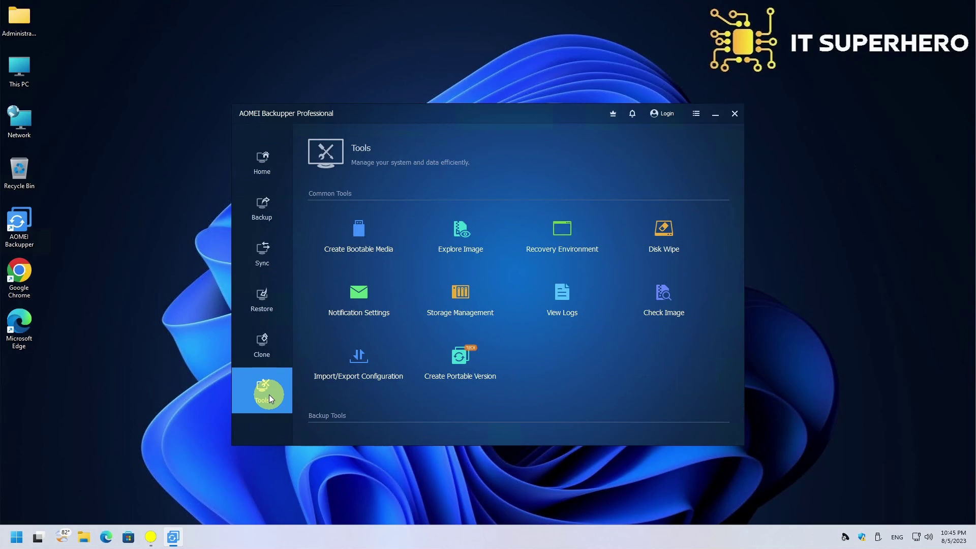
left_click(670, 242)
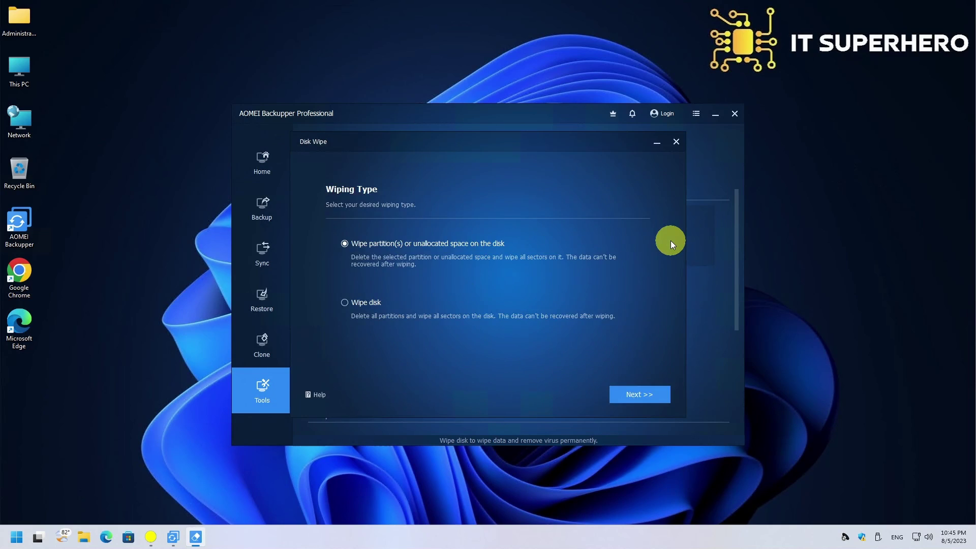
left_click(371, 303)
left_click(628, 390)
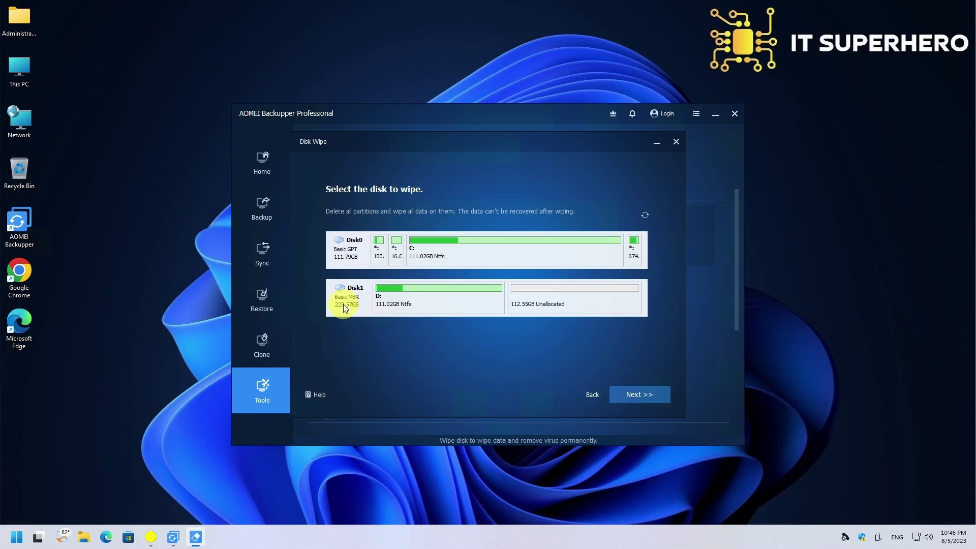
left_click(343, 308)
left_click(642, 392)
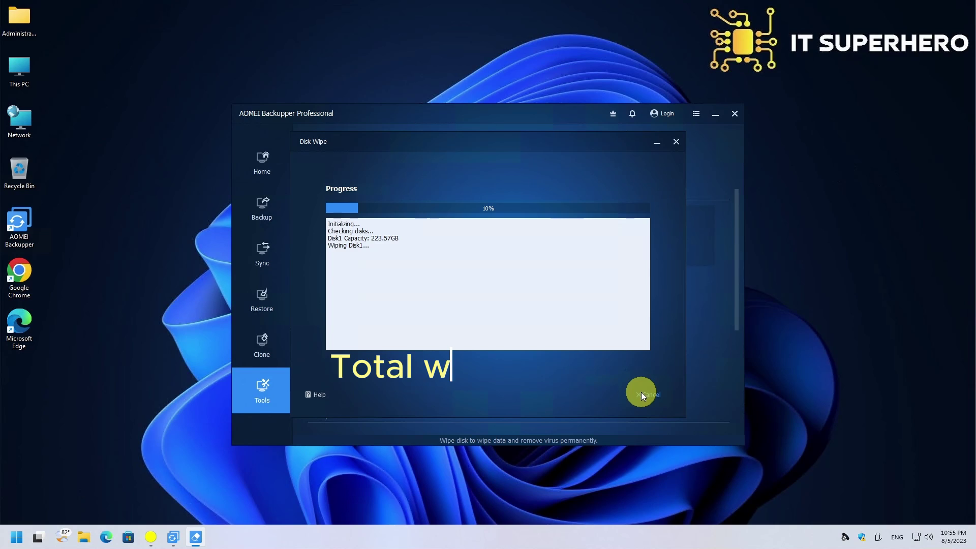